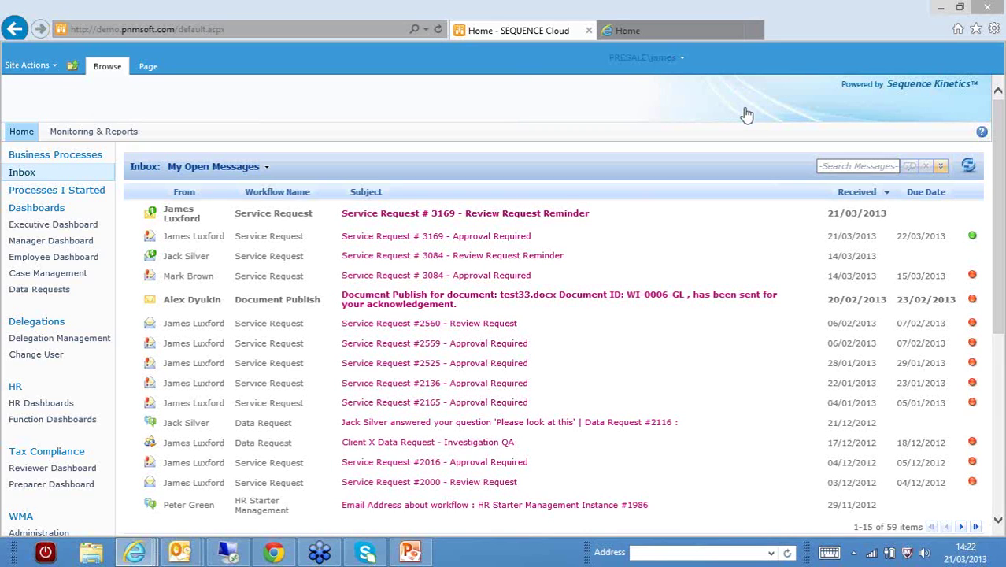
Step: Show the Seq2Go tab in Chrome full screen at the PNMSOFT sign-in screen
left_click(275, 554)
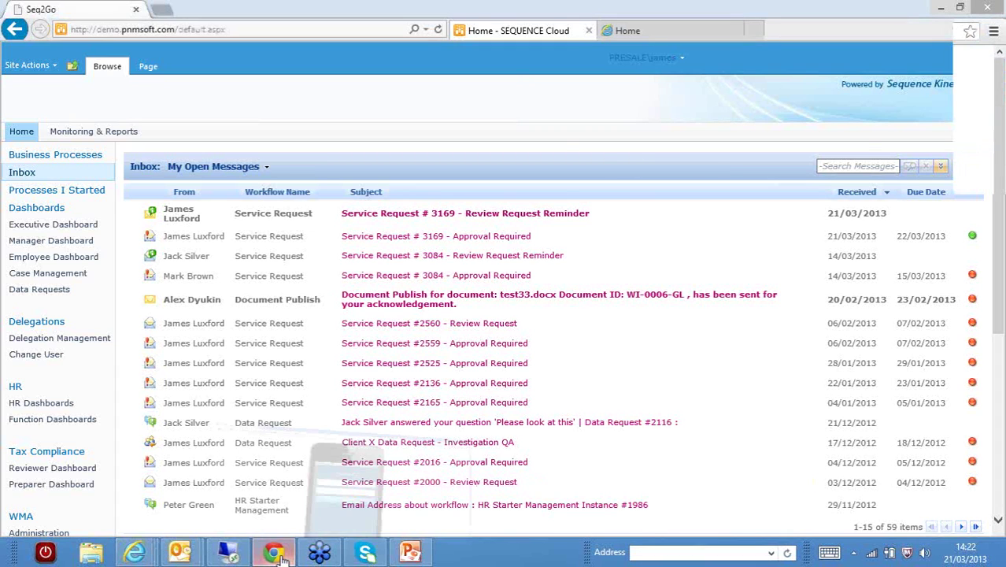
key("F11")
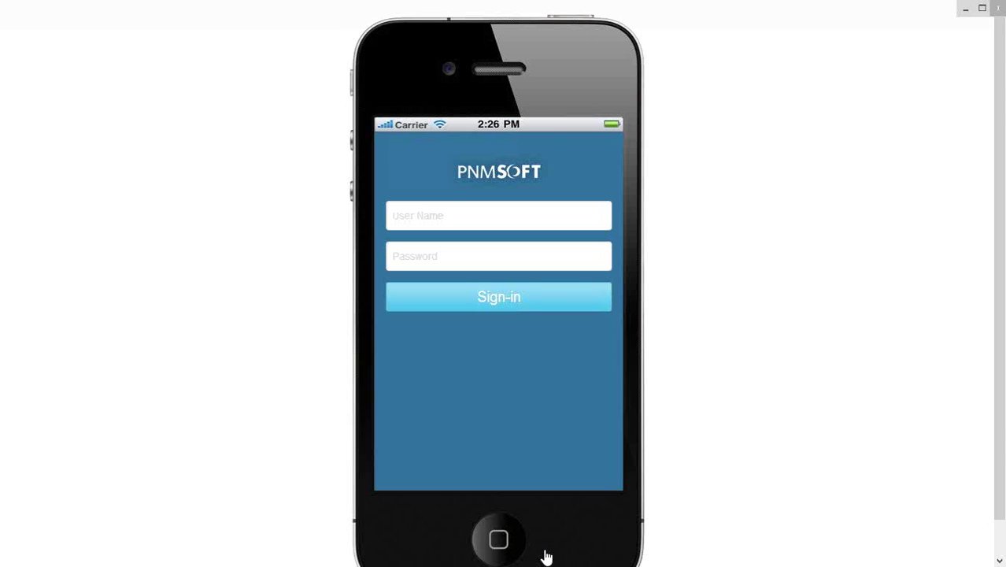
Step: Sign in to Sequence To Go with the user name and password to reach the dashboard
left_click(493, 215)
type("james")
key("Tab")
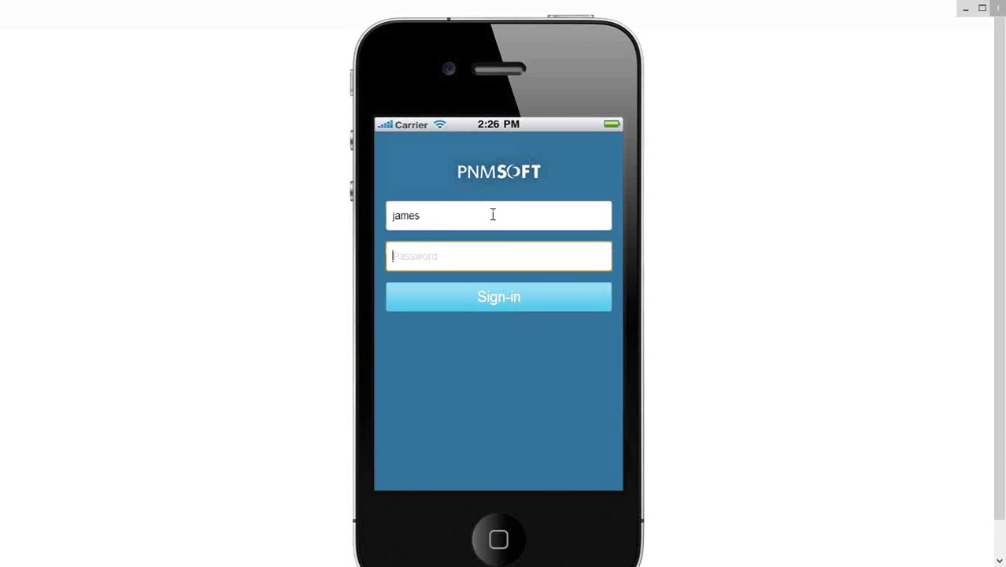
type("d")
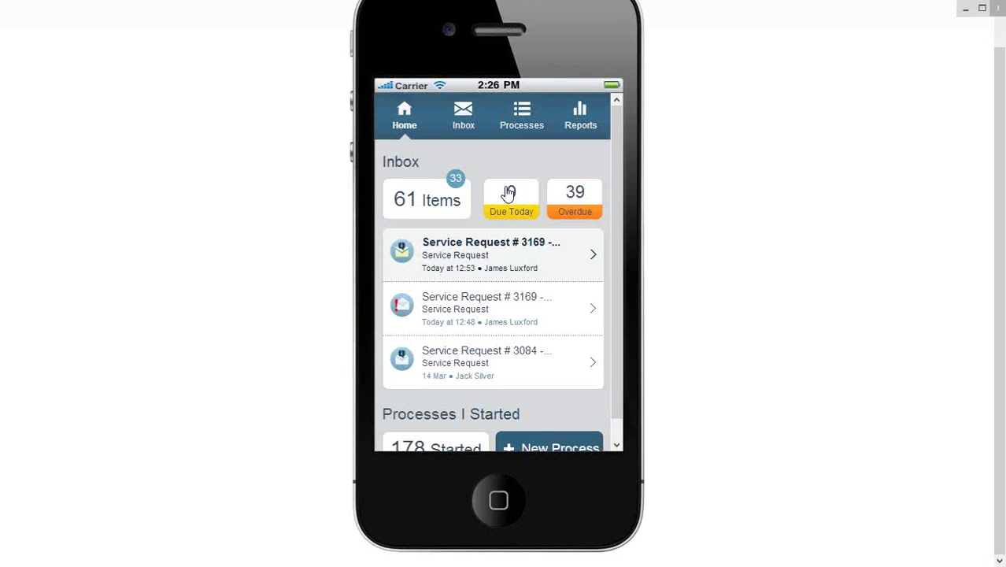
scroll(473, 287, "up", 1)
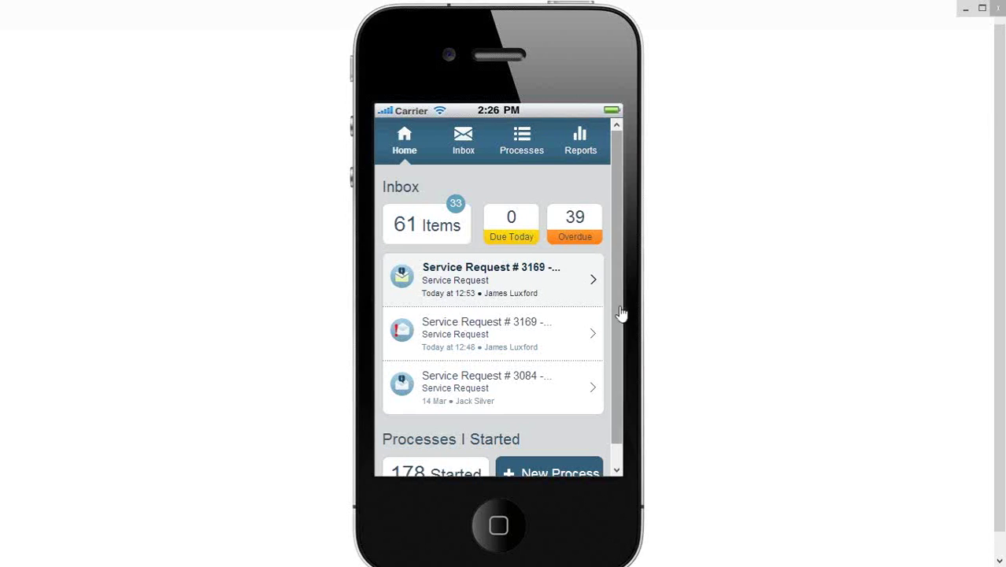
left_click_drag(621, 314, 442, 437)
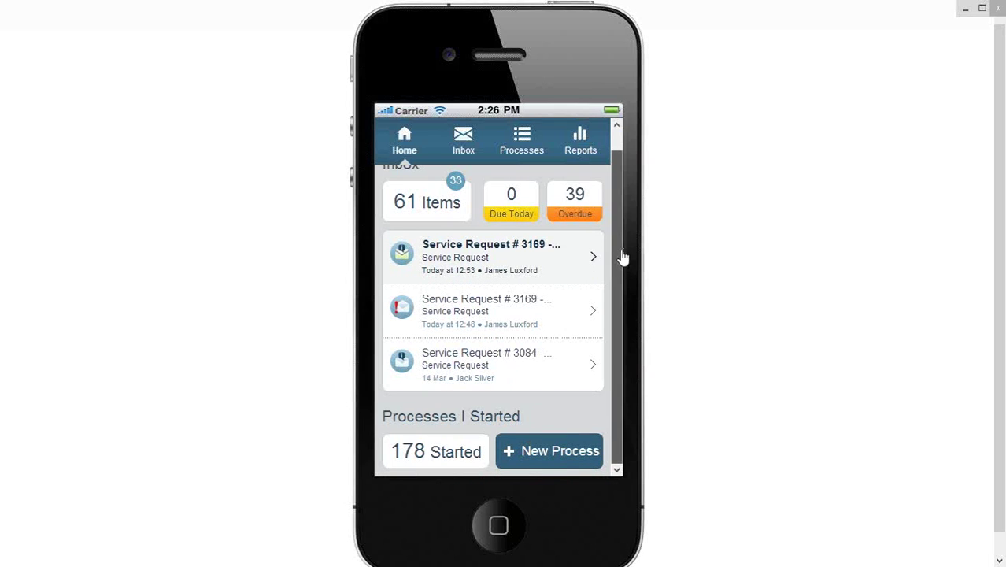
left_click_drag(622, 258, 579, 214)
Step: Filter the inbox to Due Today, then Overdue, then switch to the Processes list
left_click(464, 139)
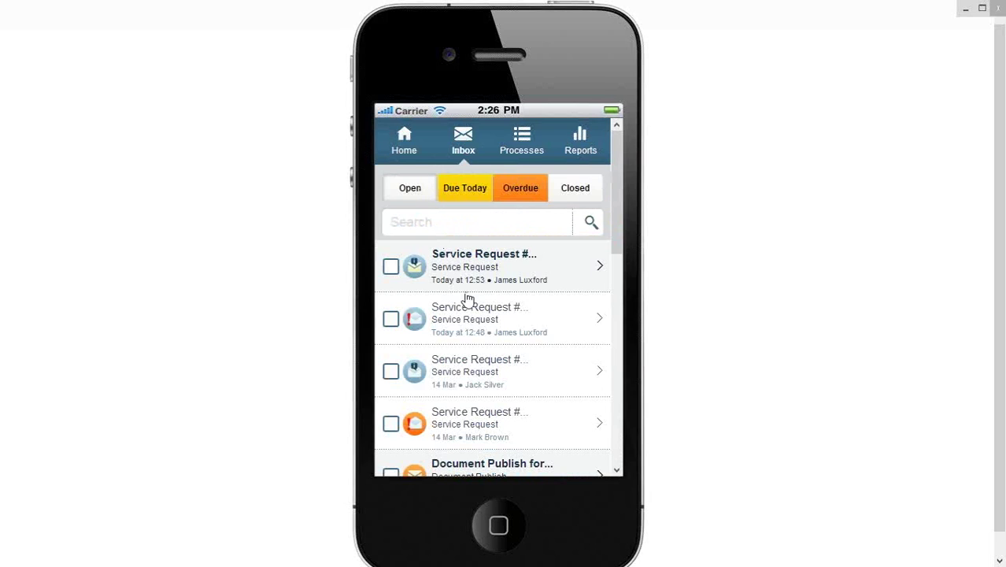
left_click(466, 194)
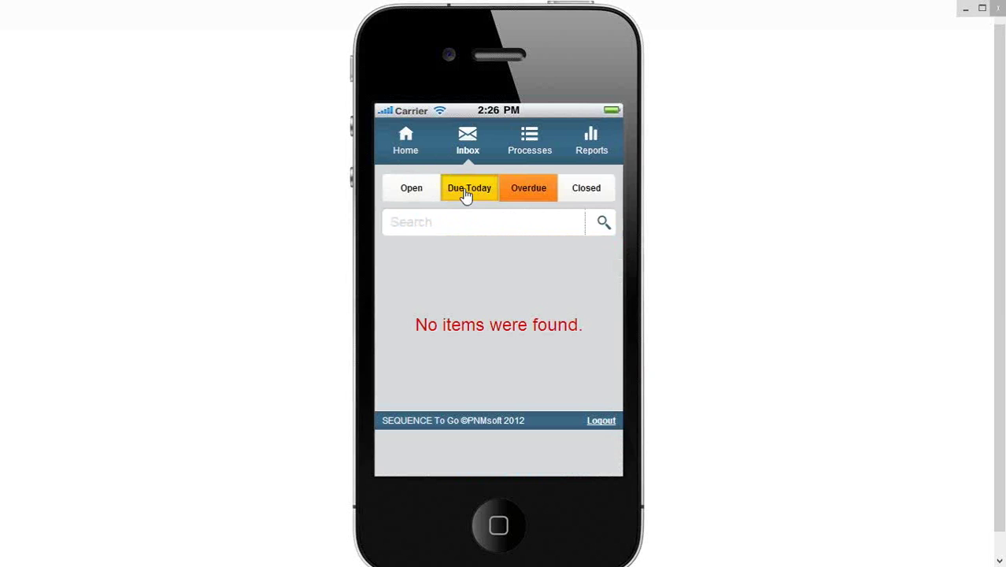
left_click(529, 195)
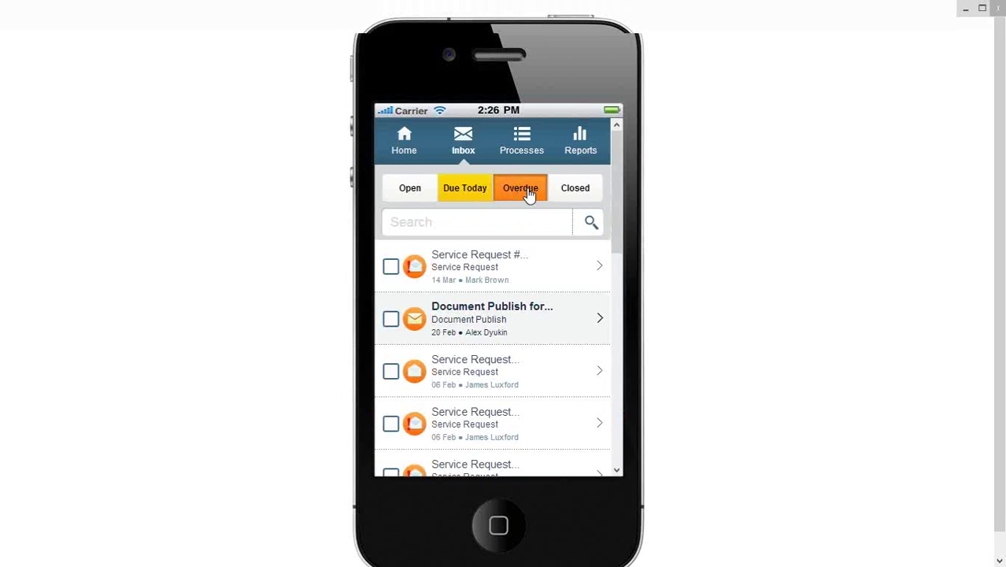
scroll(532, 203, "up", 1)
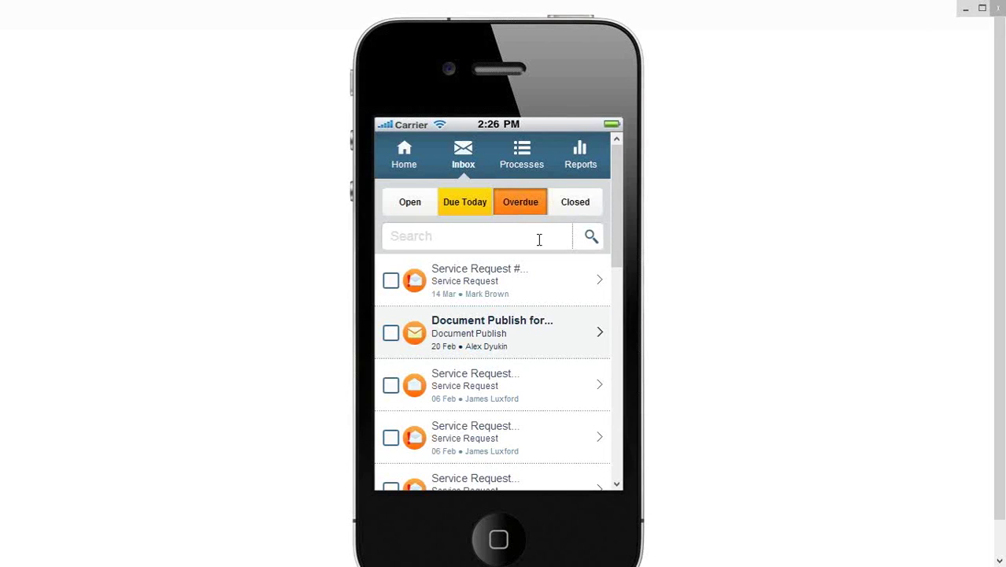
left_click(525, 159)
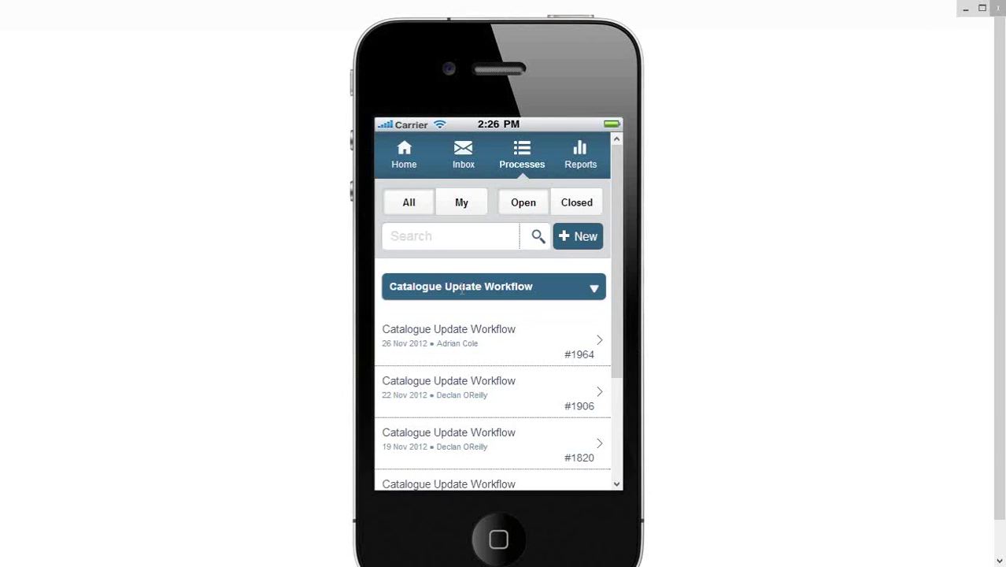
Step: Browse the workflow dropdown without changing it, then open the Tasks Per Month report
left_click(592, 287)
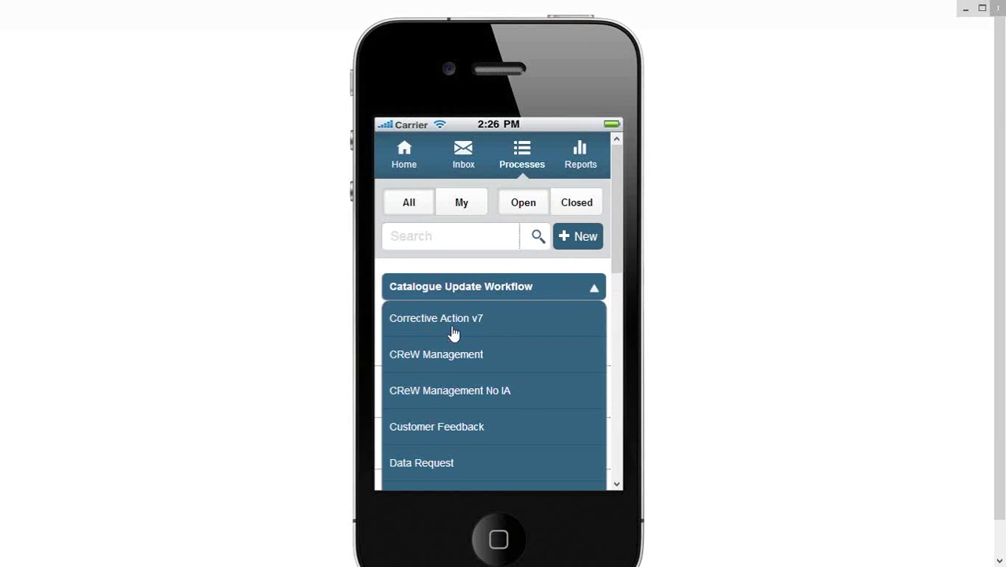
scroll(454, 334, "down", 3)
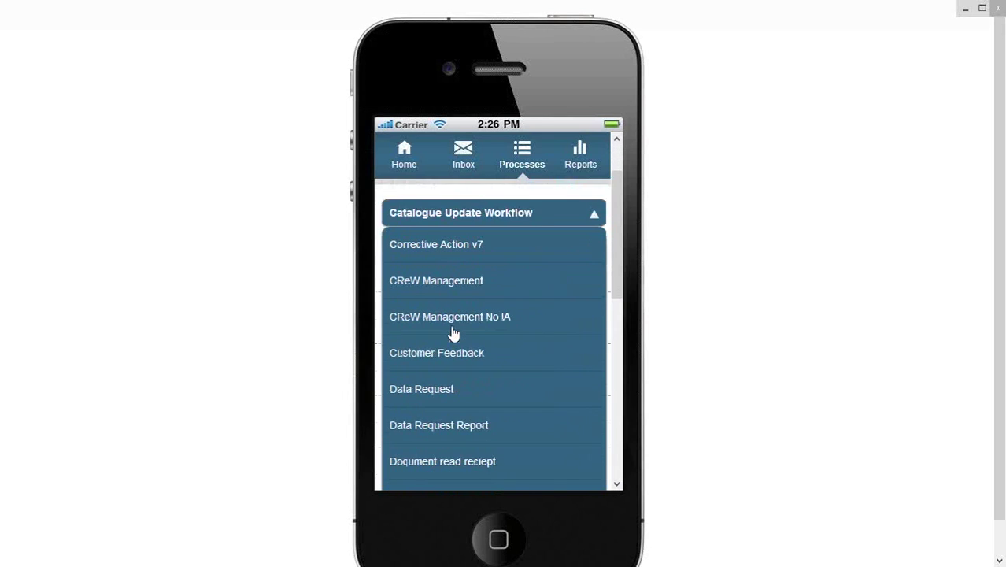
scroll(454, 334, "down", 7)
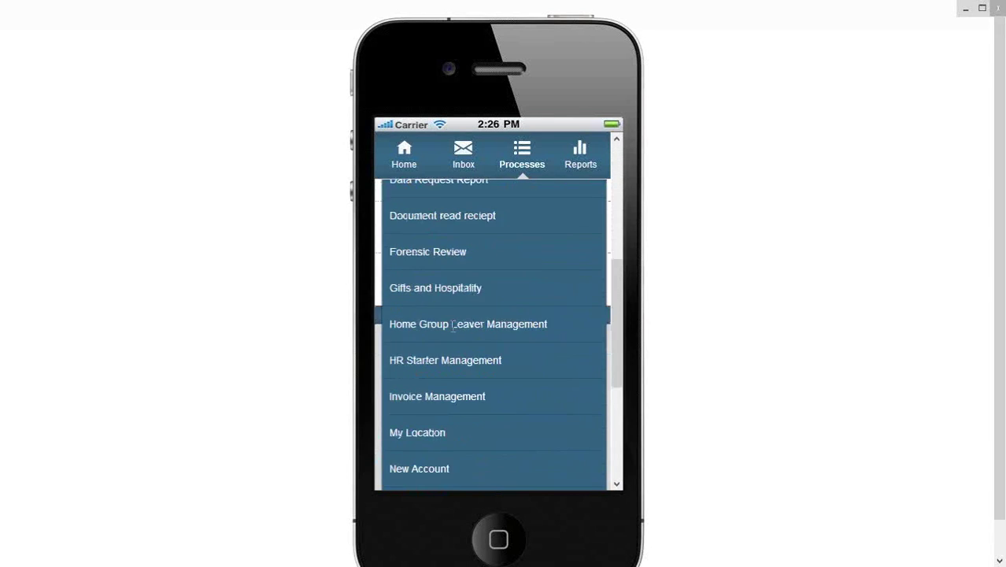
scroll(453, 334, "down", 1)
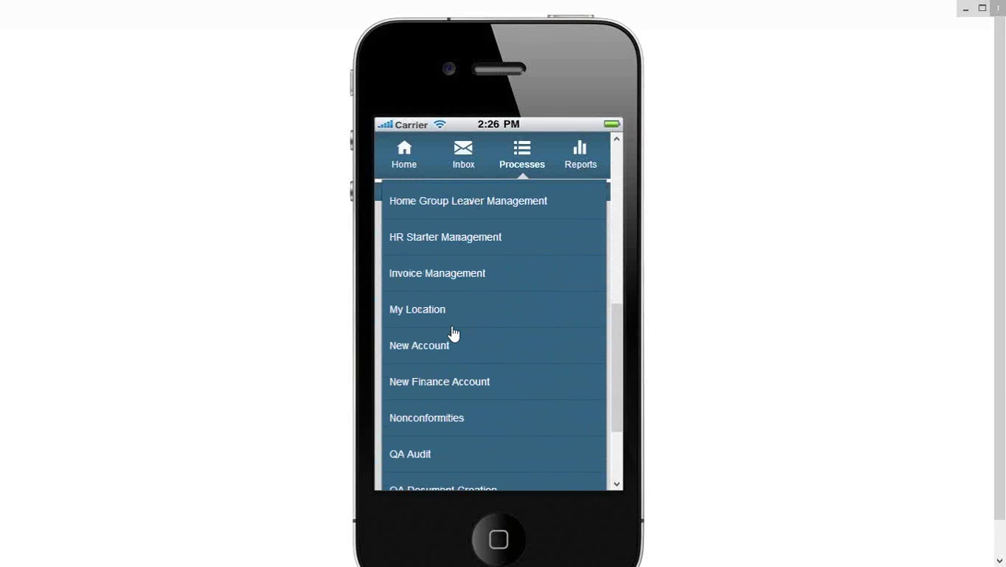
left_click(523, 154)
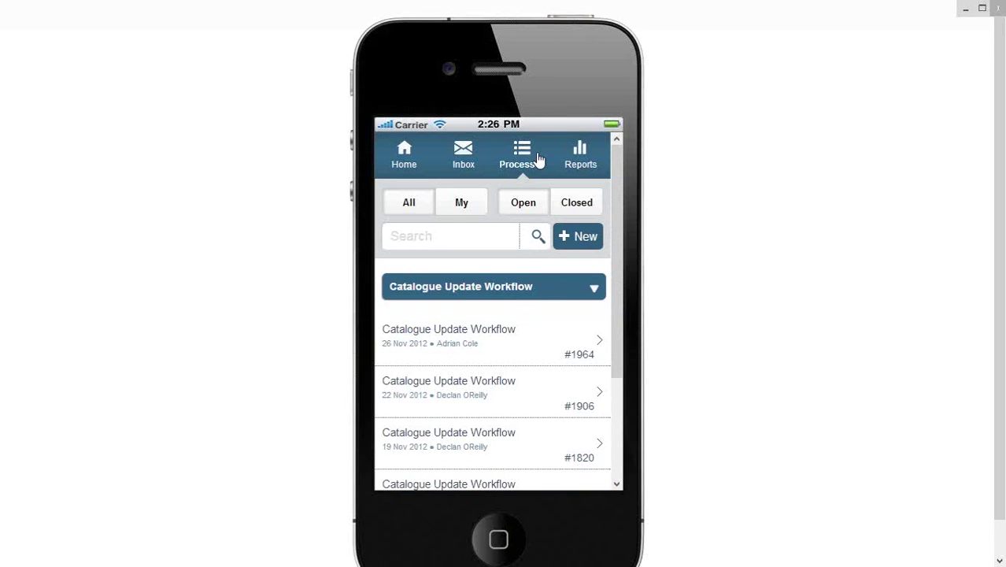
left_click(583, 160)
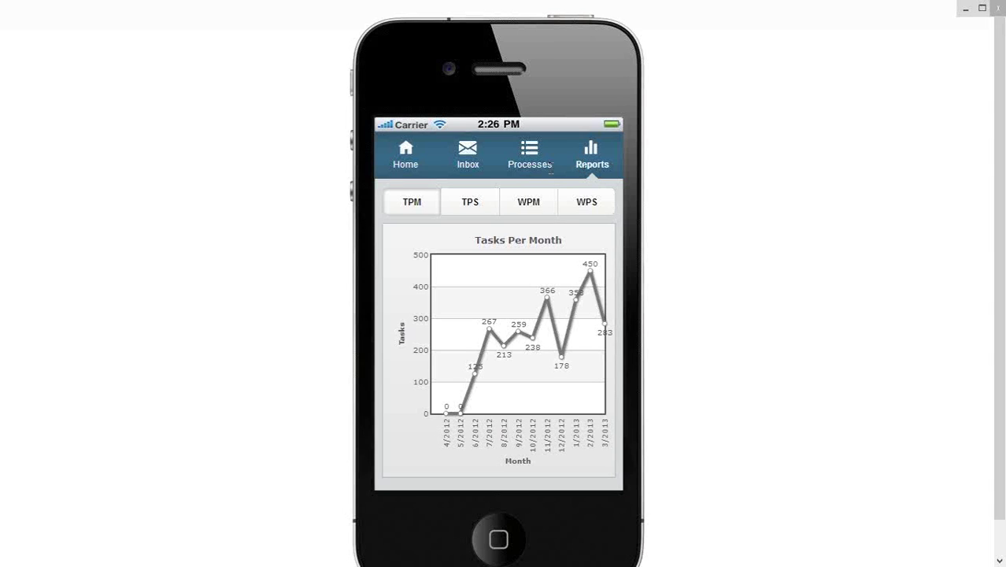
Step: Show the Tasks Per Status, Workflows Per Month, then Workflows Per Status charts
left_click(471, 206)
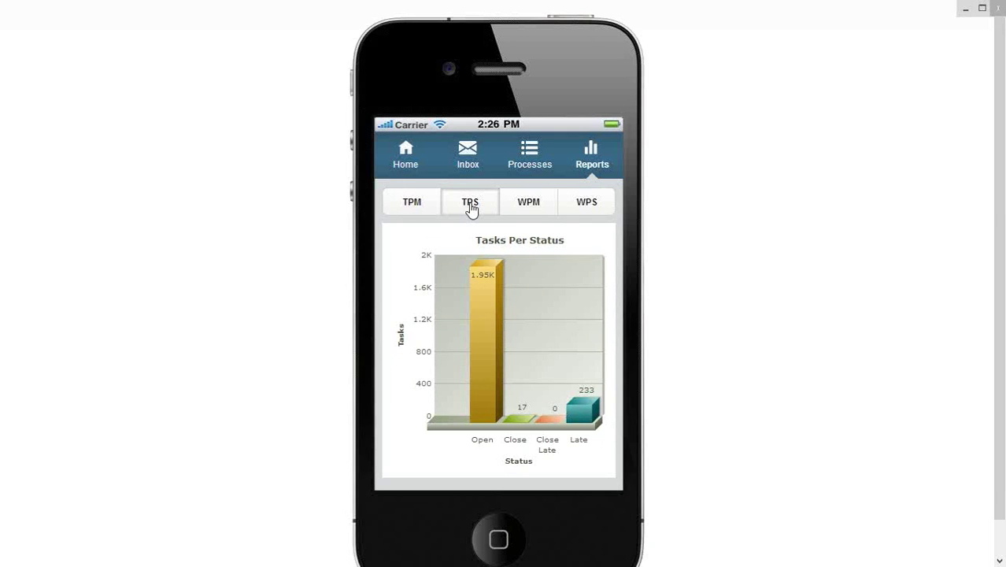
left_click(532, 207)
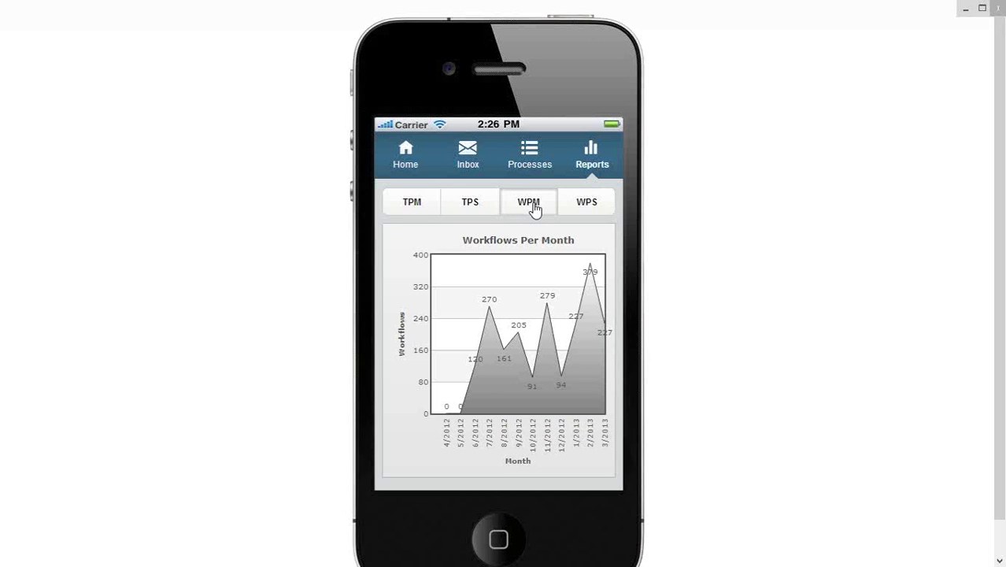
left_click(586, 208)
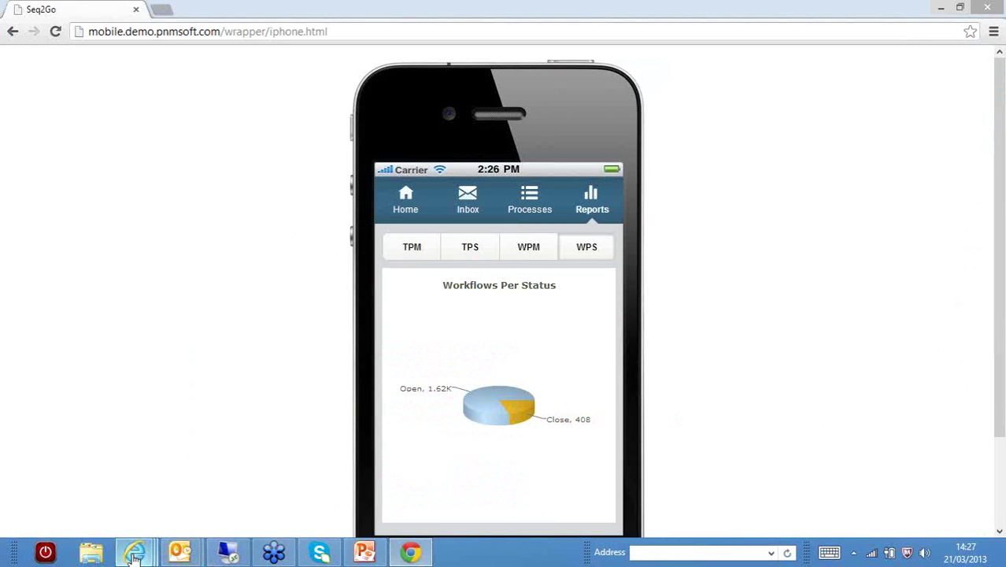
Step: In the Flowtime portal's Business Processes list, start a new Service Request (#3171)
mouse_move(134, 555)
left_click(128, 488)
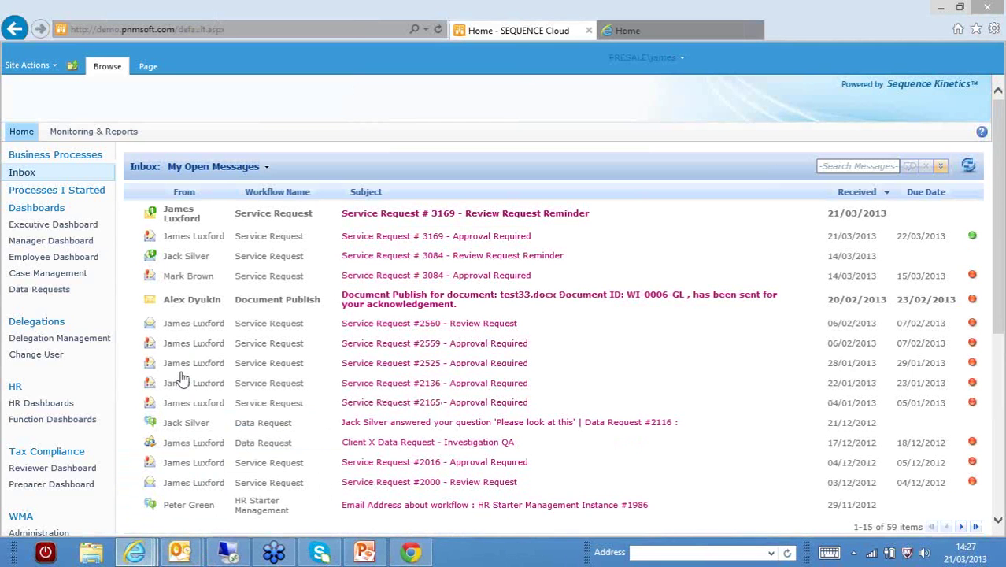
left_click(68, 159)
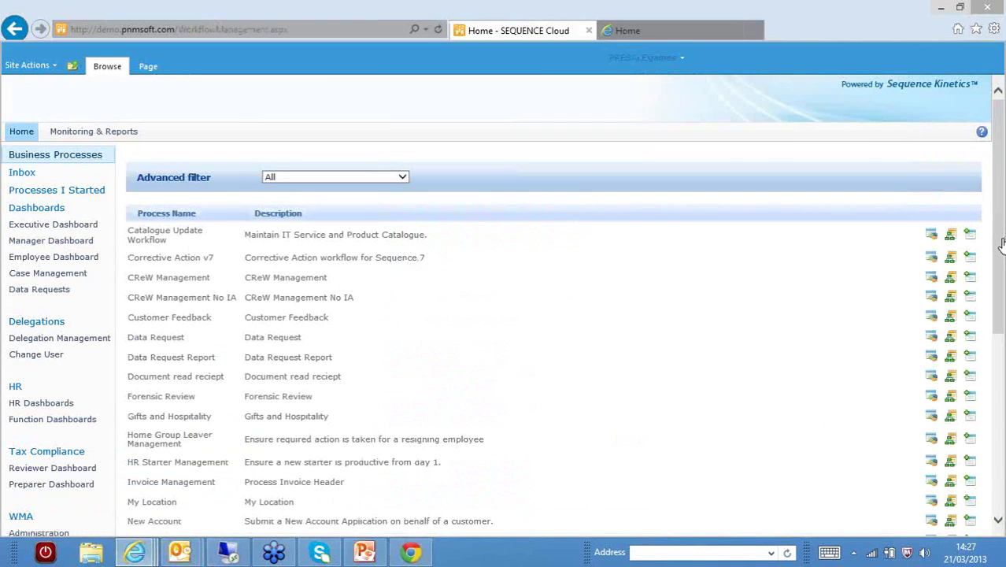
left_click_drag(1002, 250, 1002, 336)
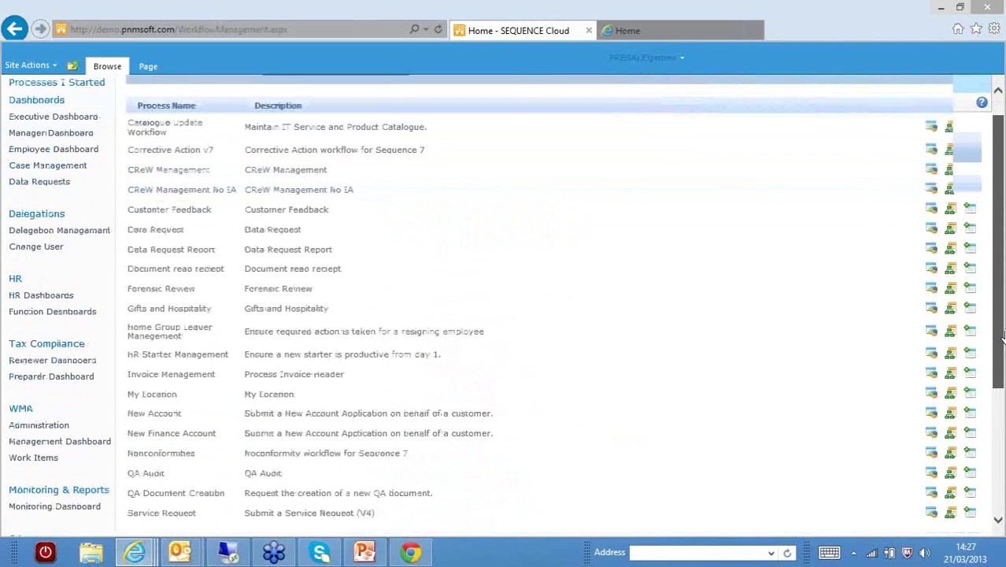
scroll(984, 334, "down", 3)
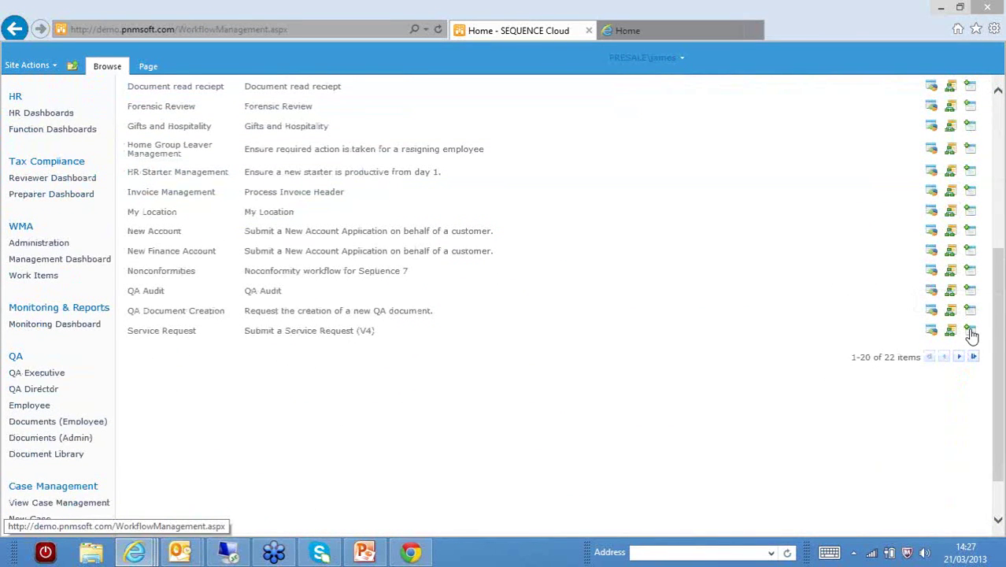
left_click(971, 331)
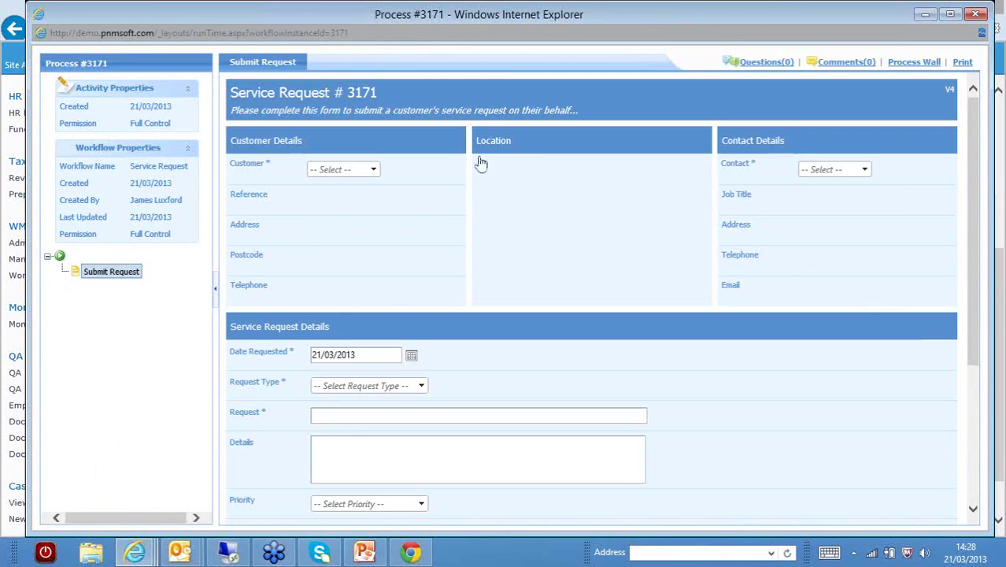
left_click(375, 173)
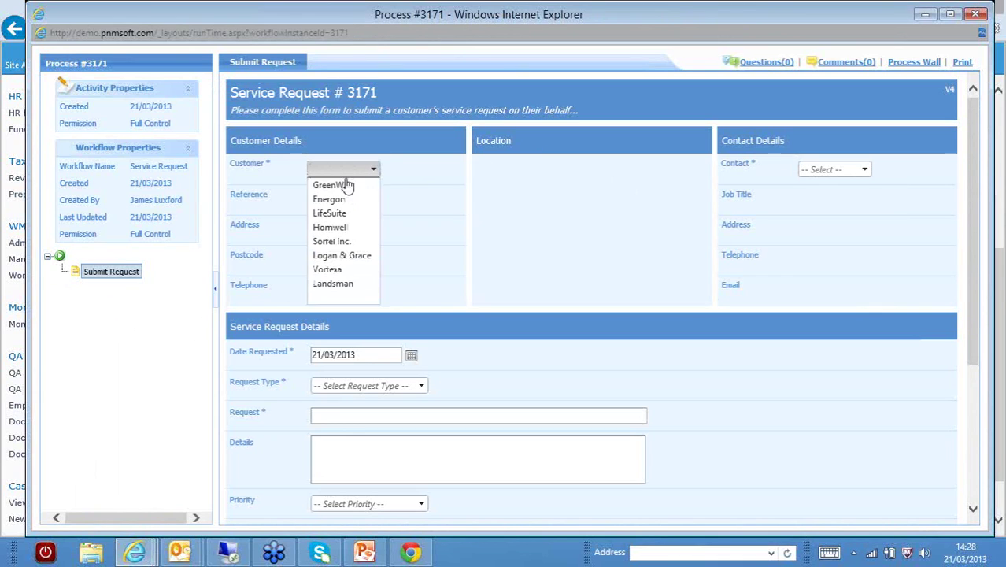
left_click(337, 181)
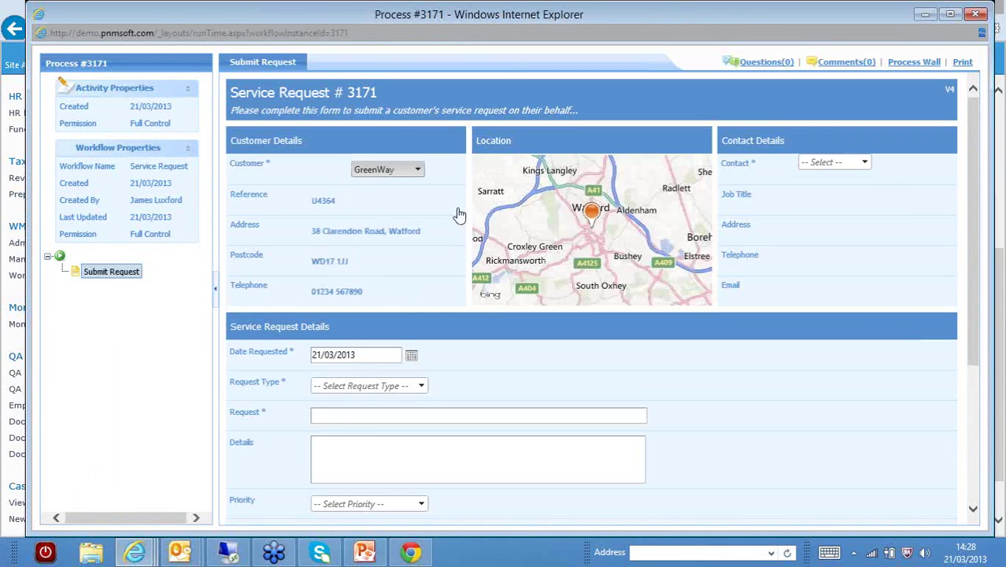
left_click(865, 168)
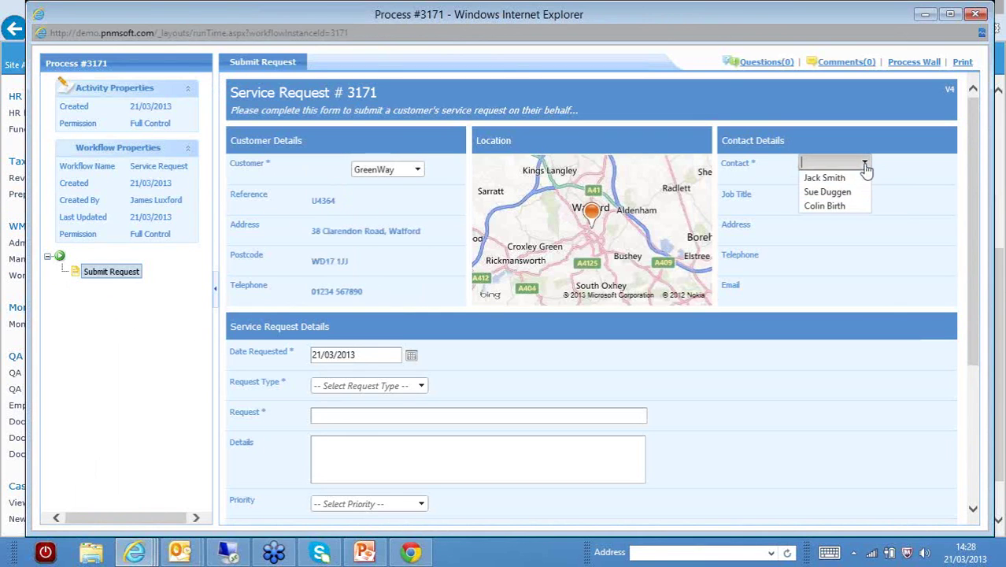
left_click(836, 179)
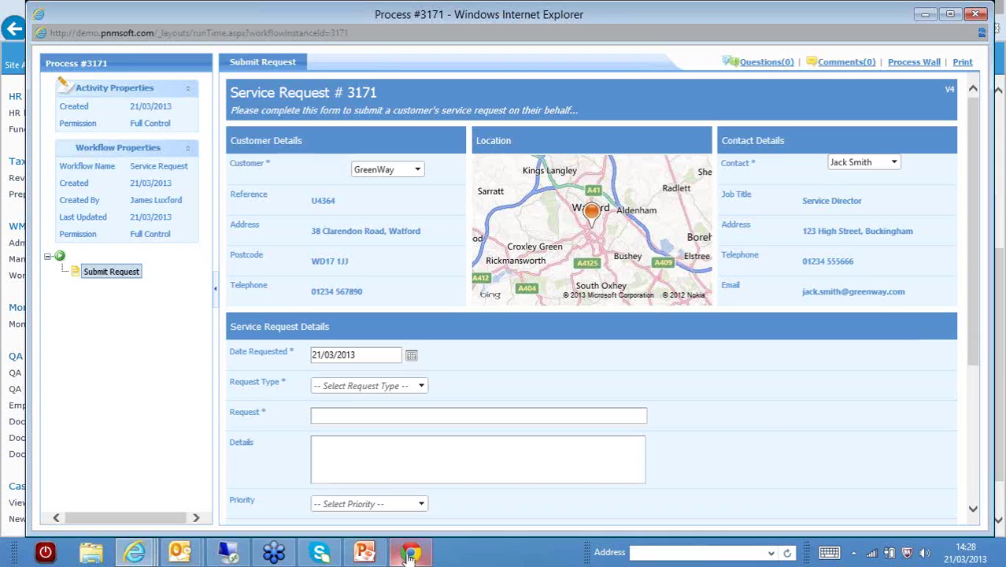
mouse_move(410, 556)
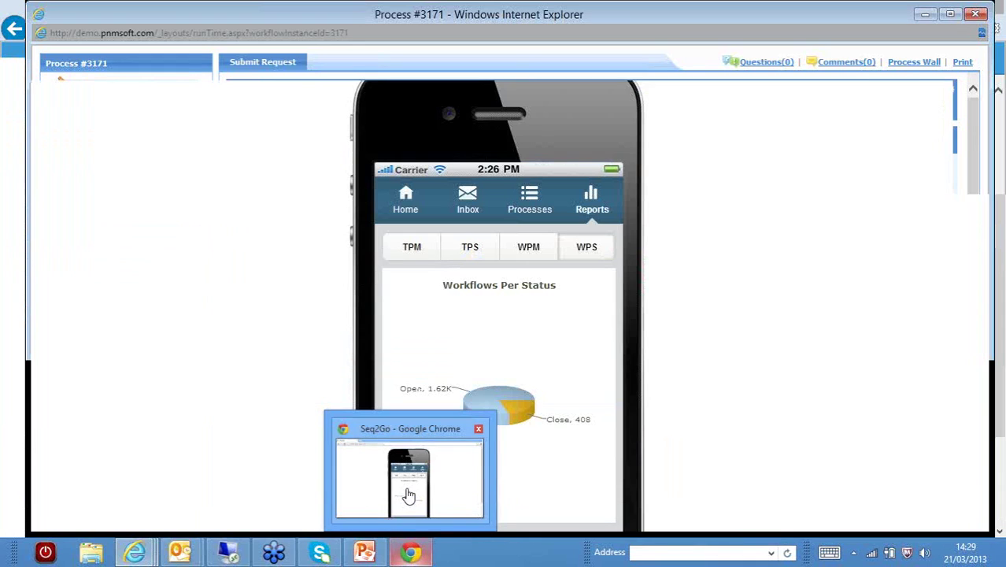
Step: In the Seq2Go window, start a new process from the Processes page
left_click(409, 494)
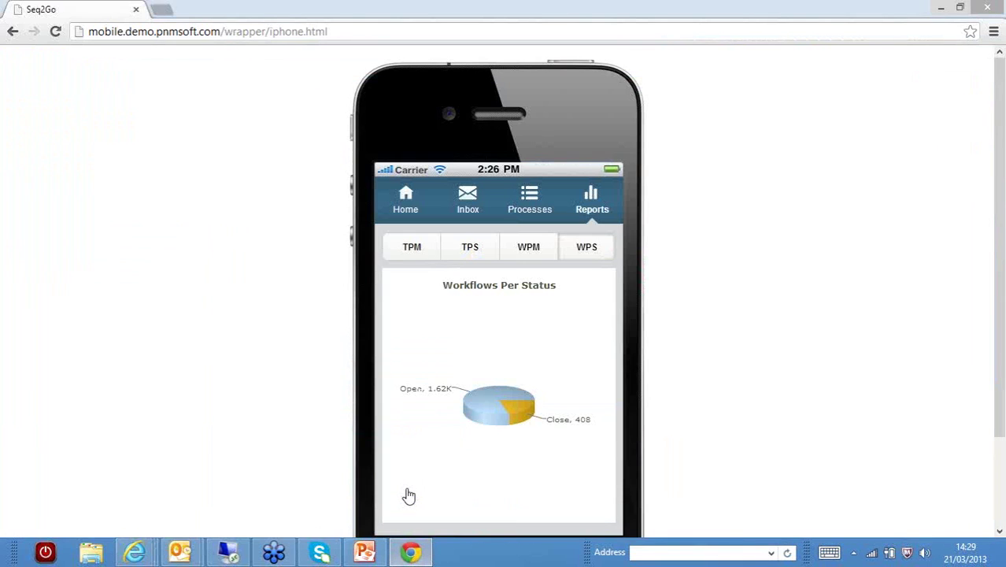
left_click(536, 201)
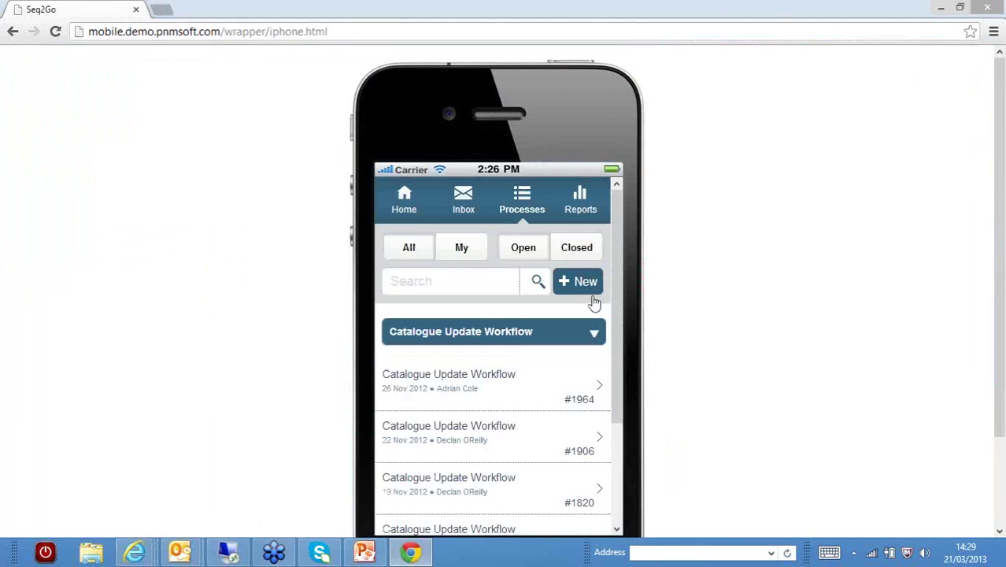
left_click(593, 333)
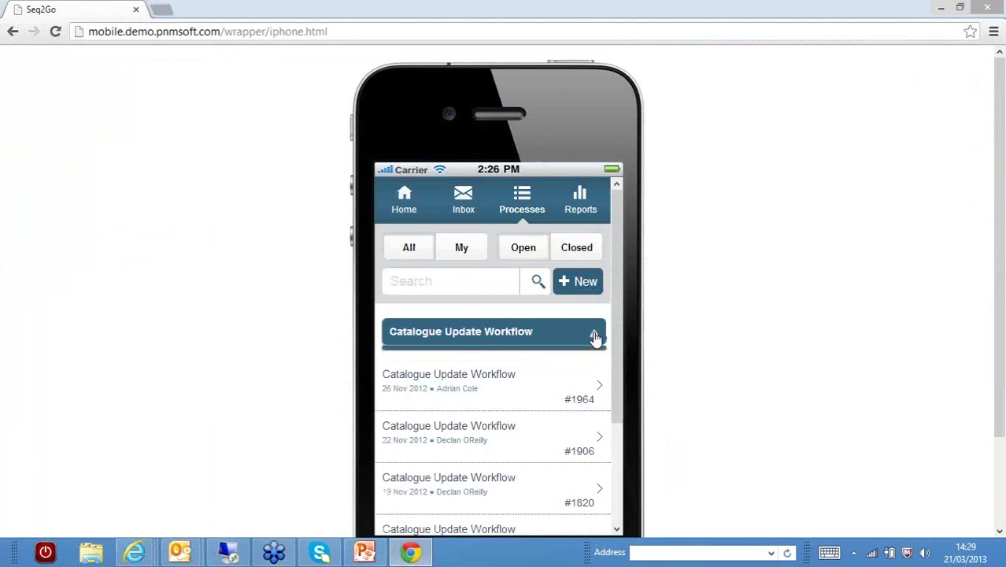
left_click(582, 285)
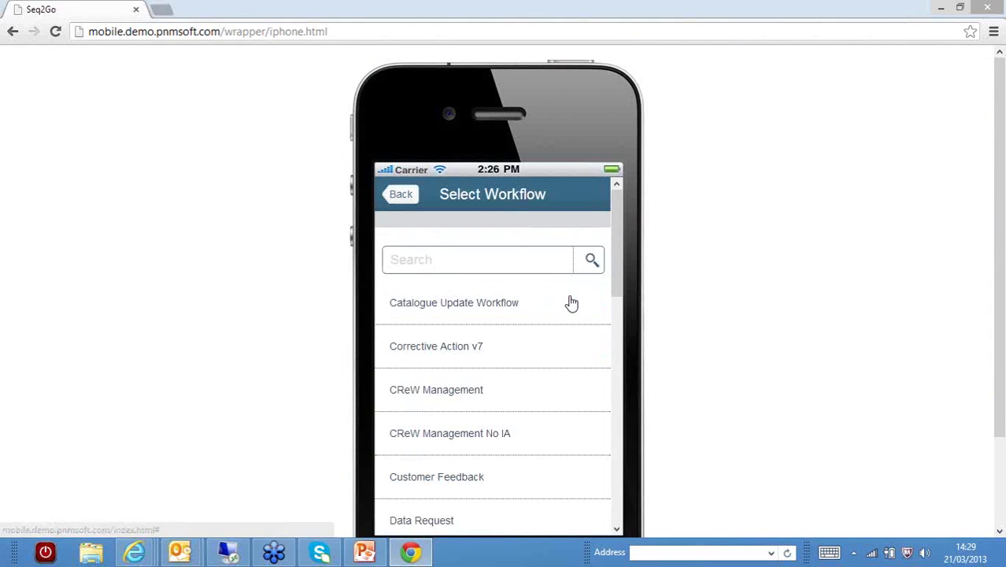
Step: Search workflows for 'service request' and choose Service Request
left_click(539, 256)
type("s")
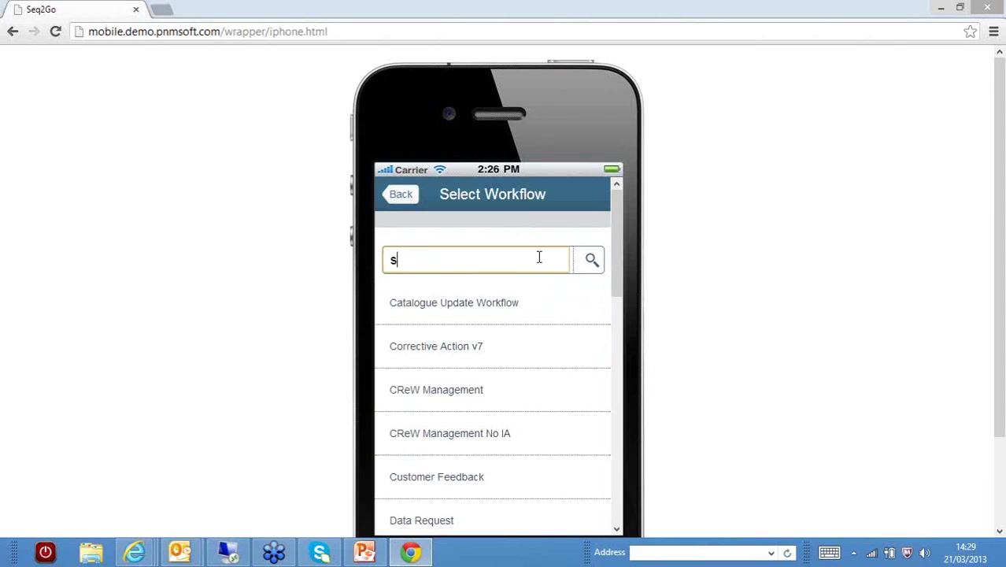
type("ervice request")
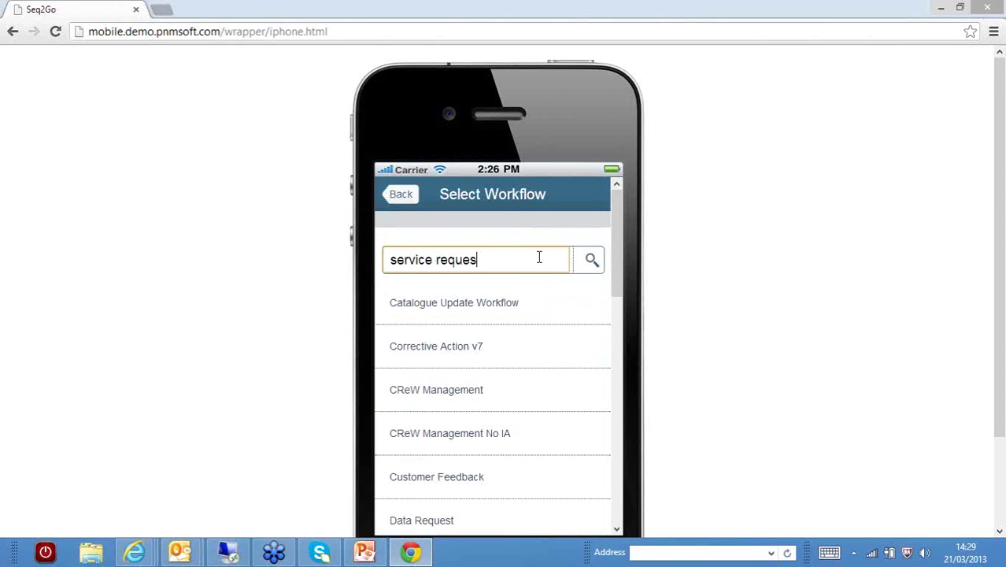
left_click(592, 262)
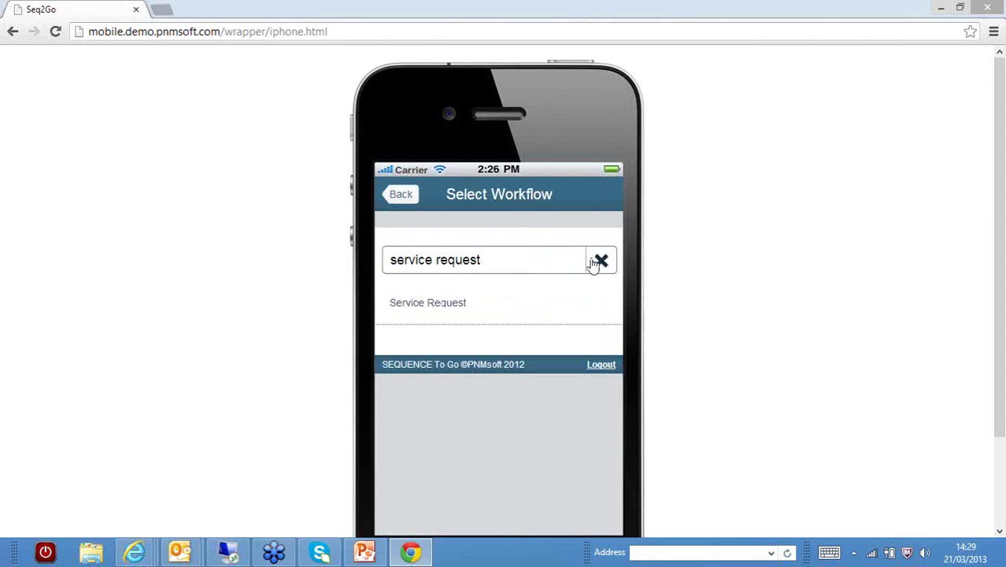
left_click(444, 308)
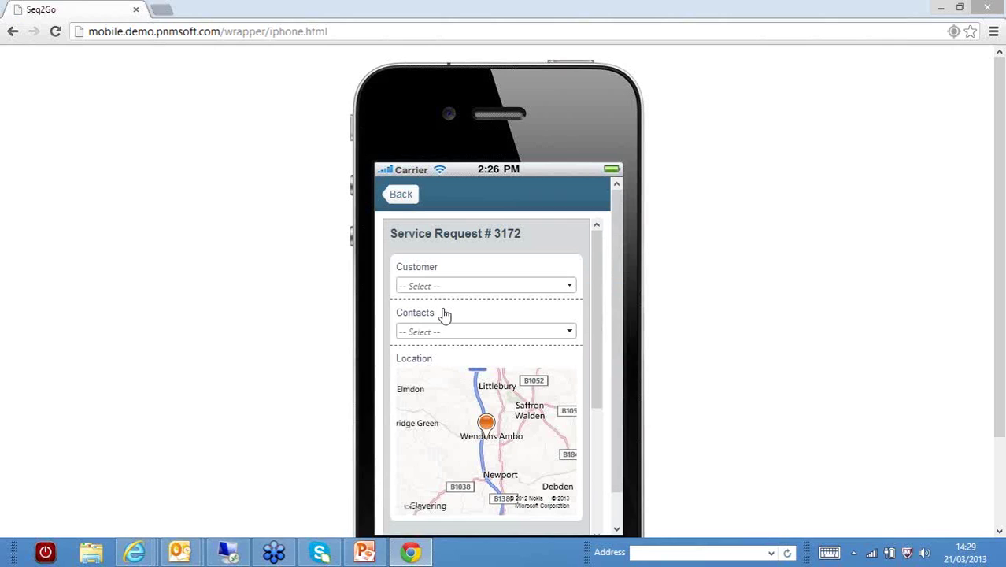
Step: Show Service Request #3172 full screen and set its Customer to GreenWay
key("F11")
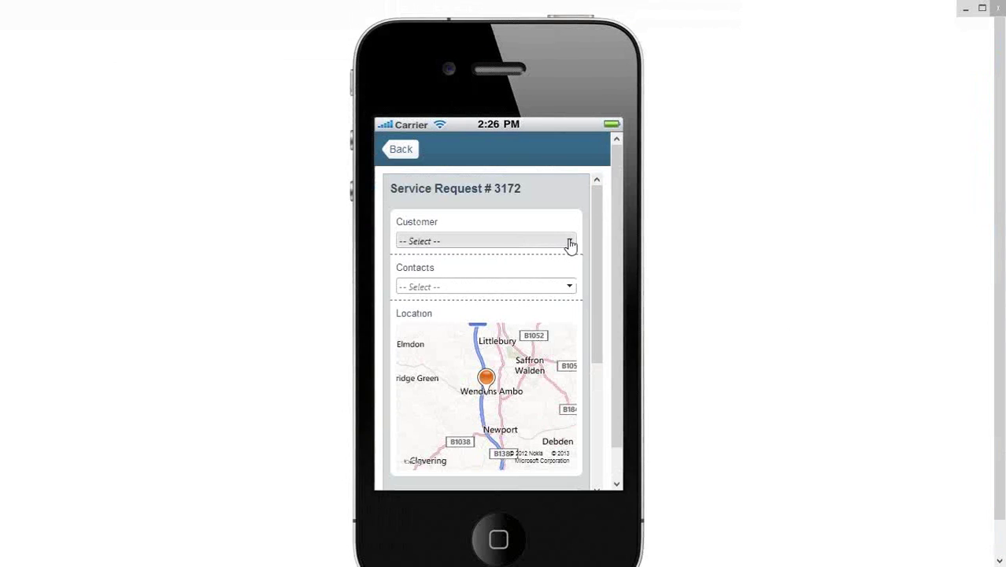
left_click(566, 244)
scroll(535, 260, "up", 2)
left_click(510, 254)
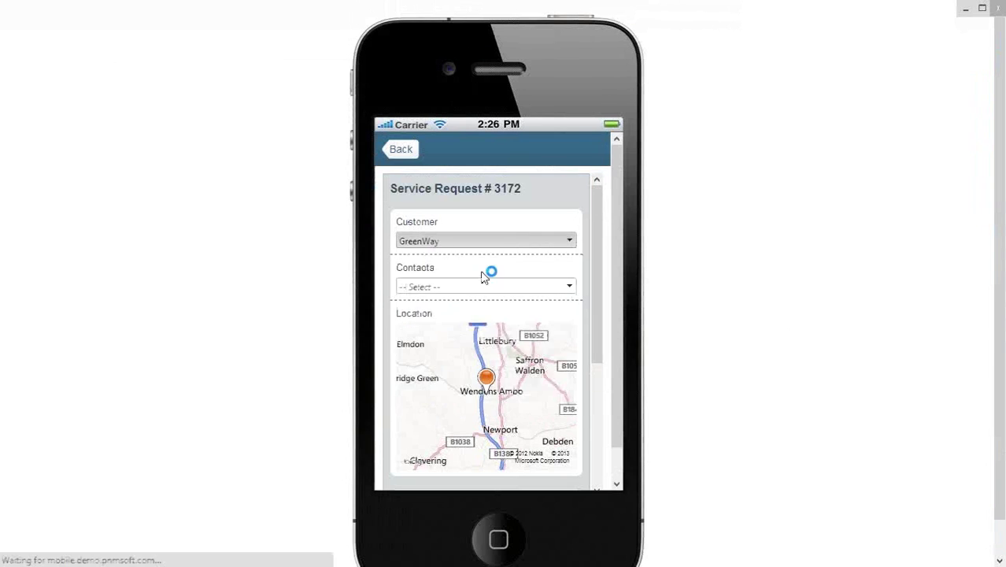
left_click_drag(599, 263, 598, 304)
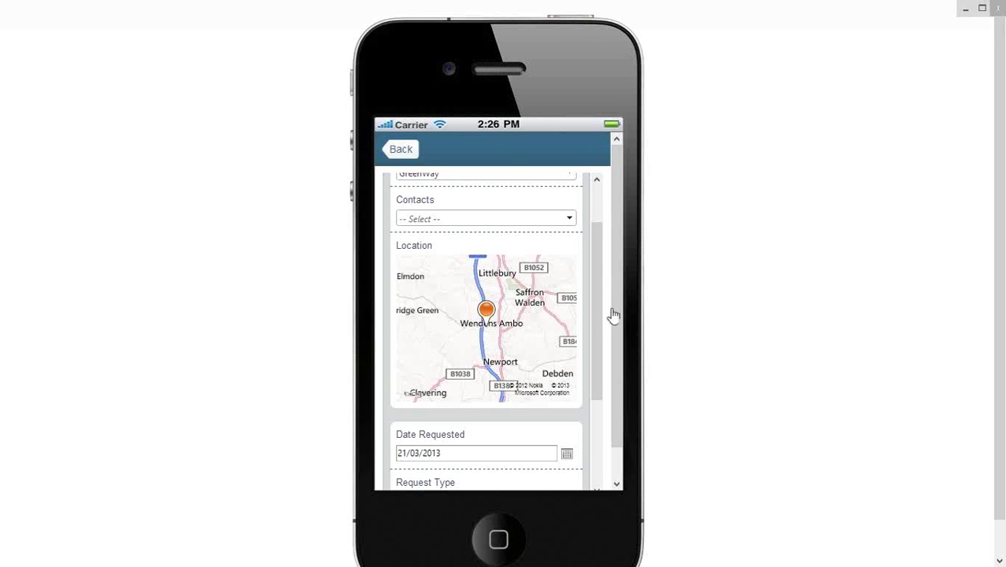
Step: Scroll the form to the Date Requested, Request Type, Request and Attachment fields
scroll(611, 322, "down", 1)
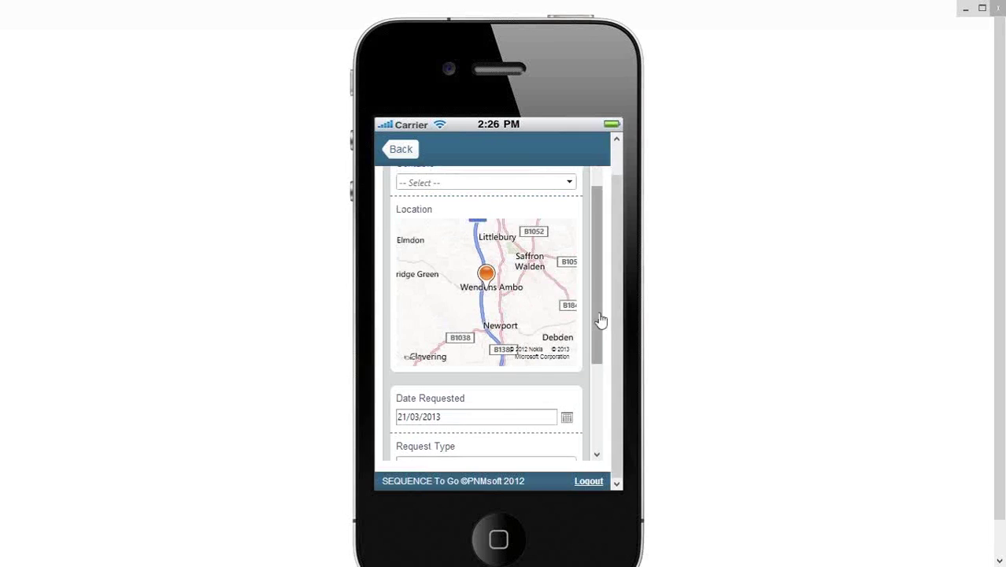
left_click_drag(599, 322, 621, 397)
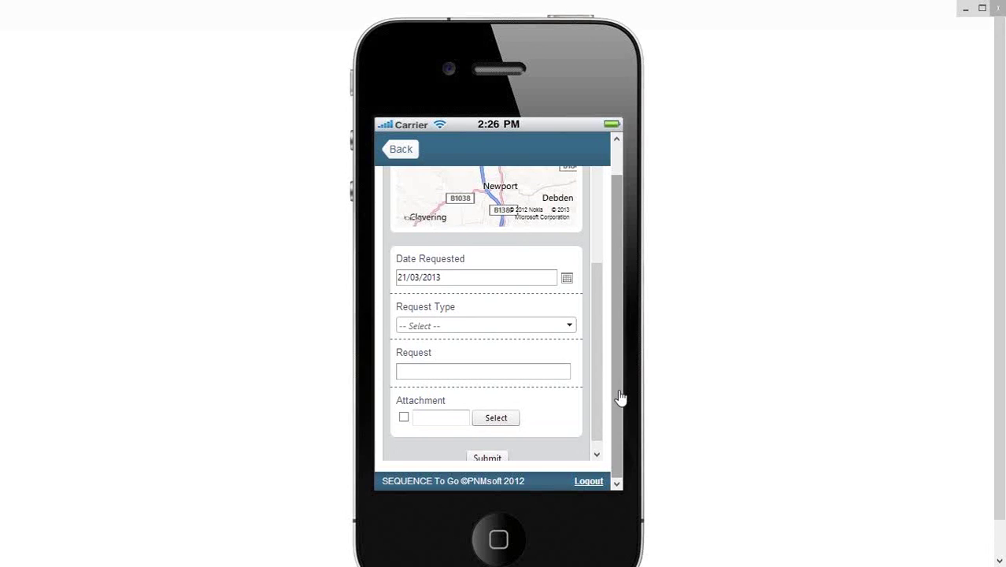
scroll(510, 420, "up", 1)
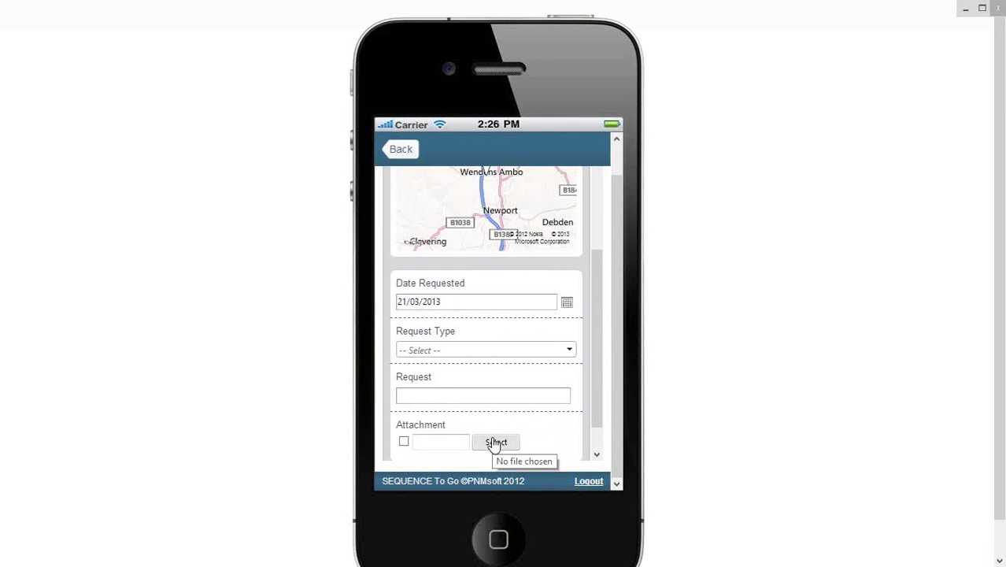
Step: Try the Attachment Select button twice, leaving the attachment empty
left_click(494, 444)
left_click(495, 443)
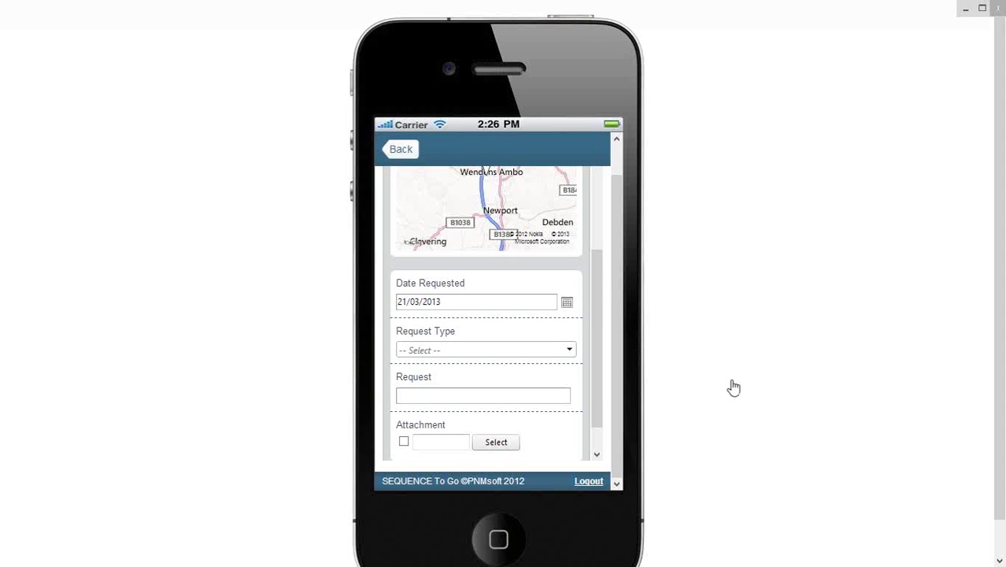
Step: Leave full screen and switch to the App Studio window showing the Service Request V4 workflow
key("F11")
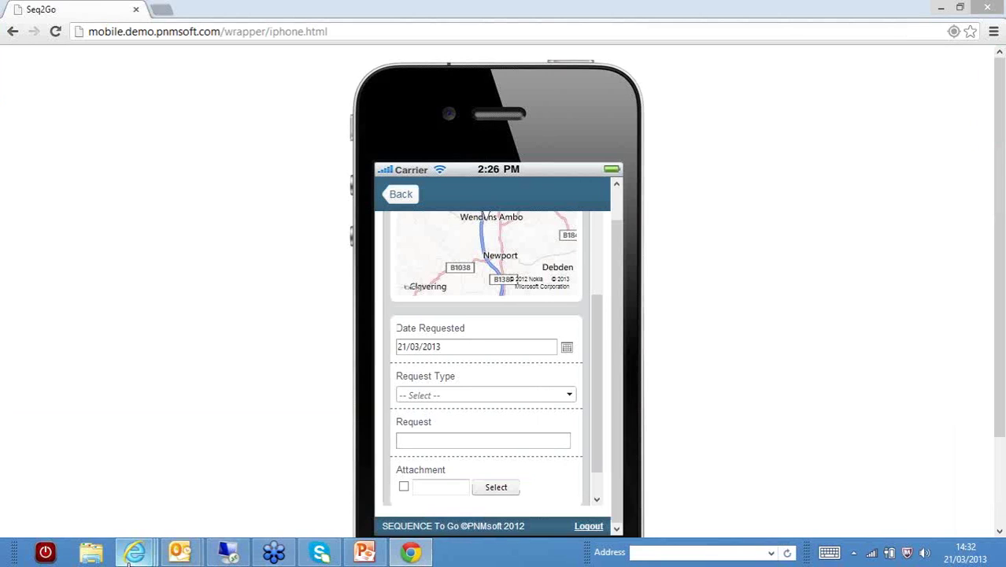
mouse_move(130, 561)
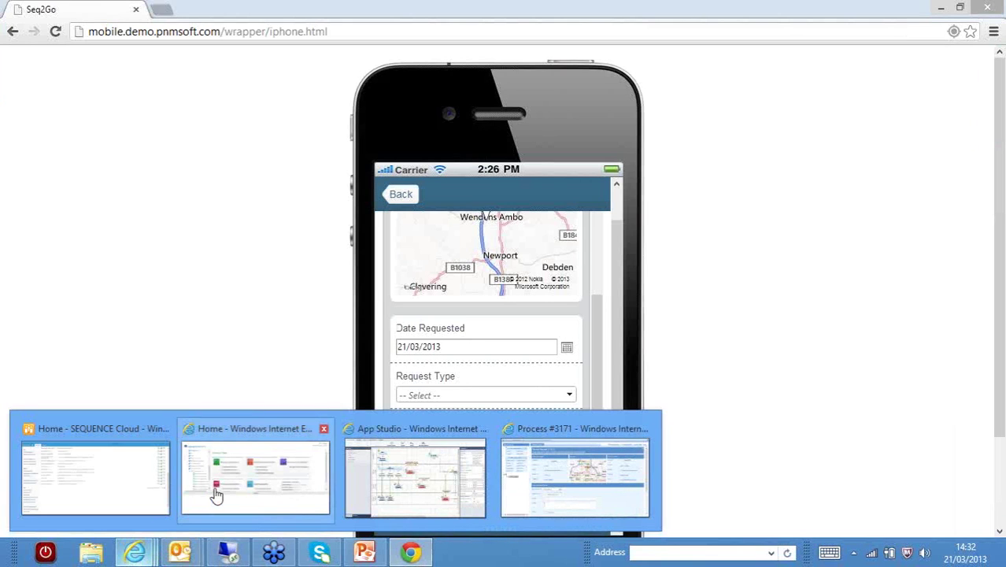
mouse_move(260, 488)
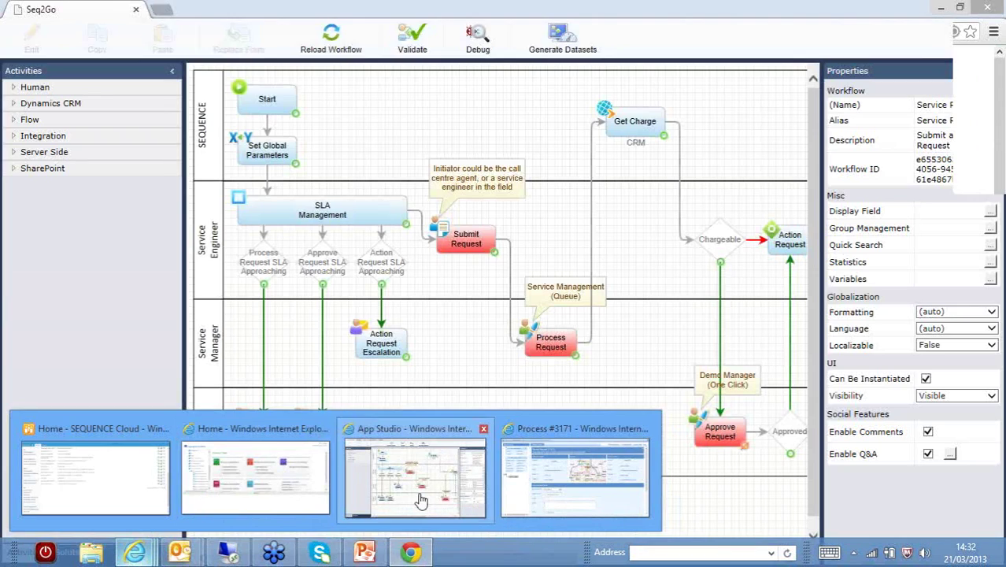
left_click(421, 501)
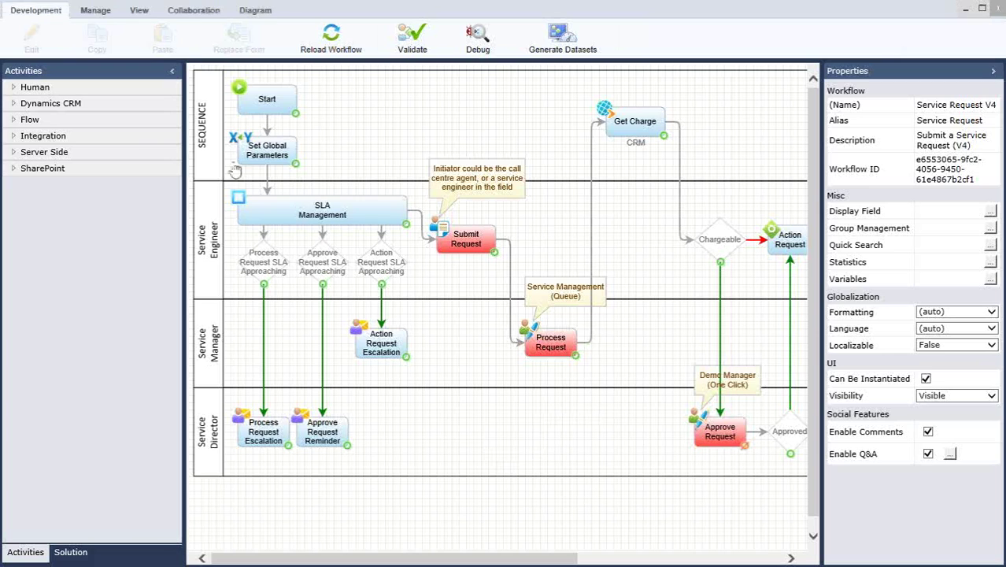
Step: Select the Submit Request activity and browse the Human, Dynamics CRM and SharePoint activity groups
left_click(463, 242)
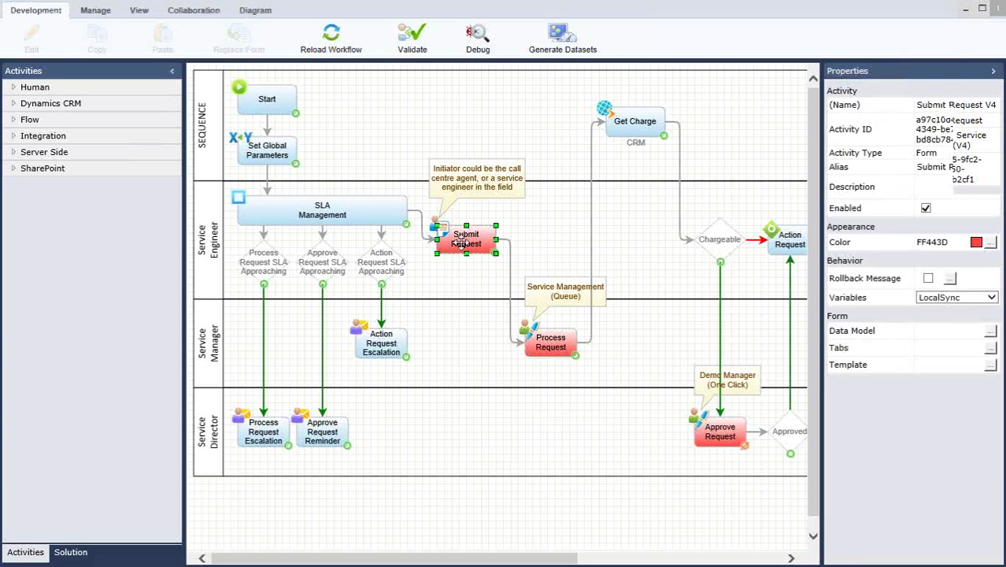
left_click(14, 89)
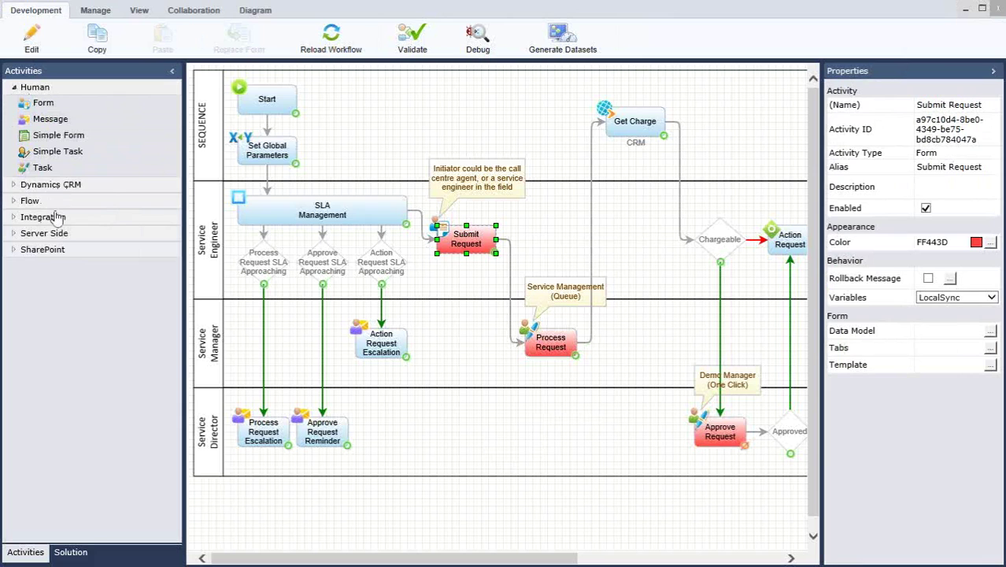
left_click(14, 188)
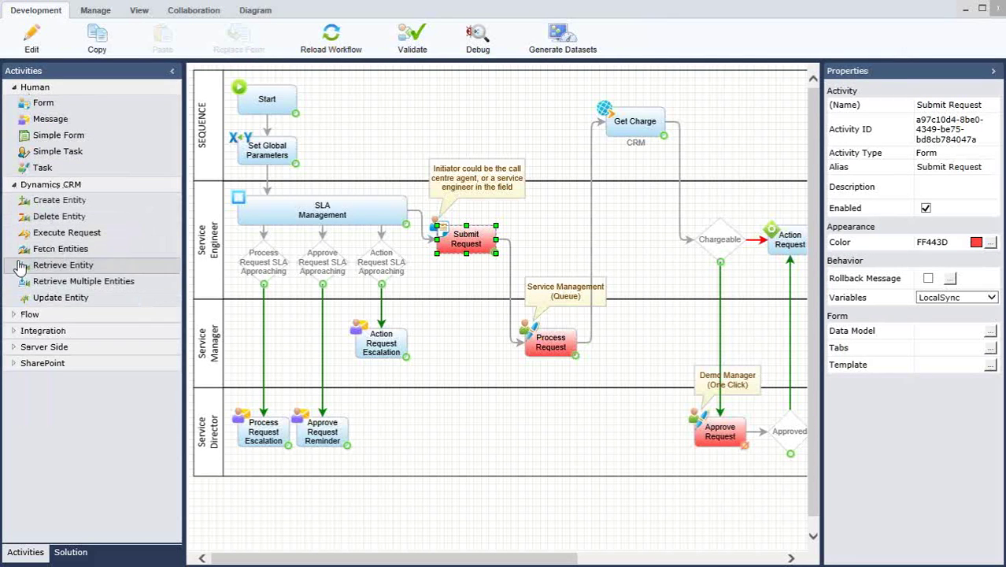
left_click(14, 184)
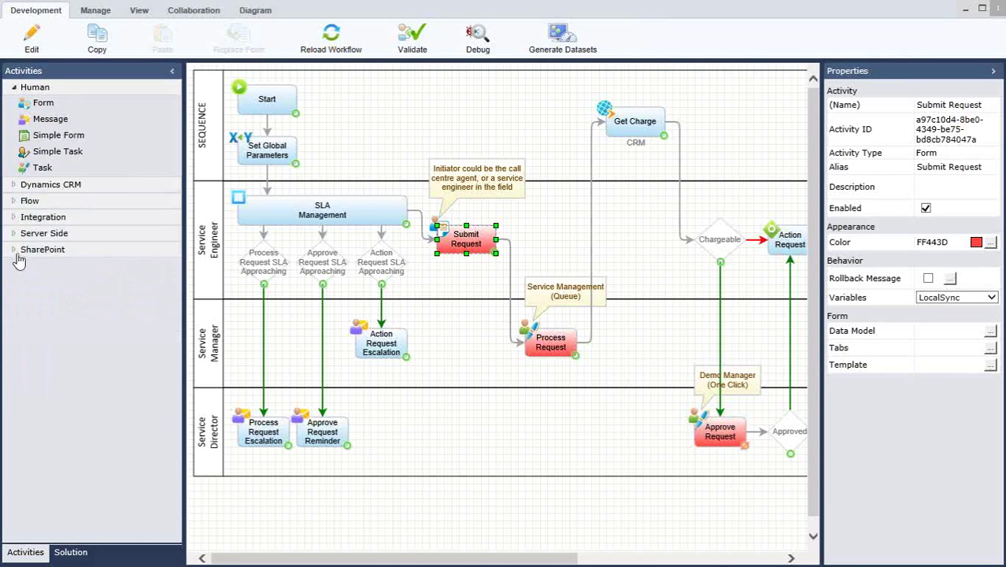
left_click(13, 249)
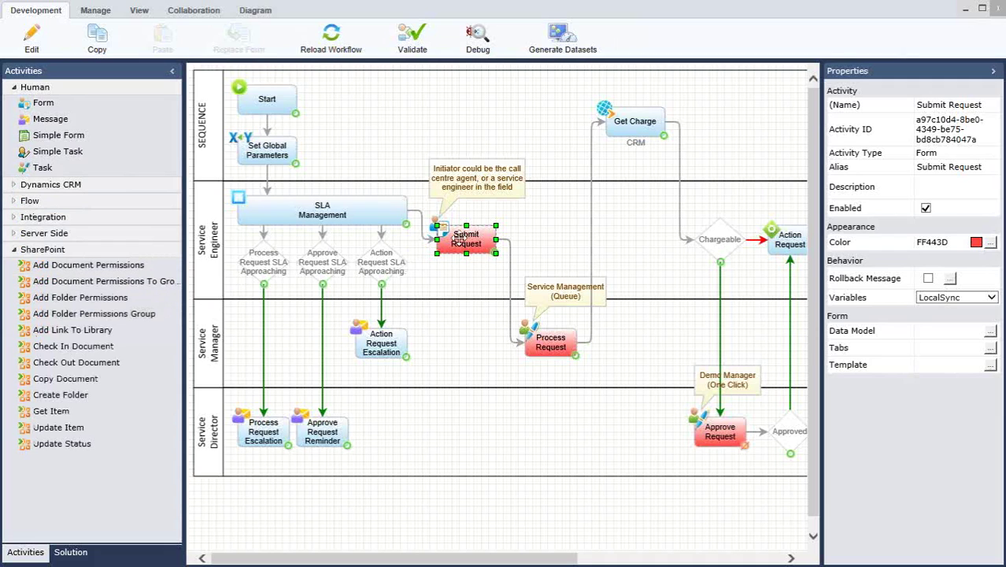
Step: Bring up Submit Request's actions, then open its Data Model dialog from the Properties panel
right_click(463, 239)
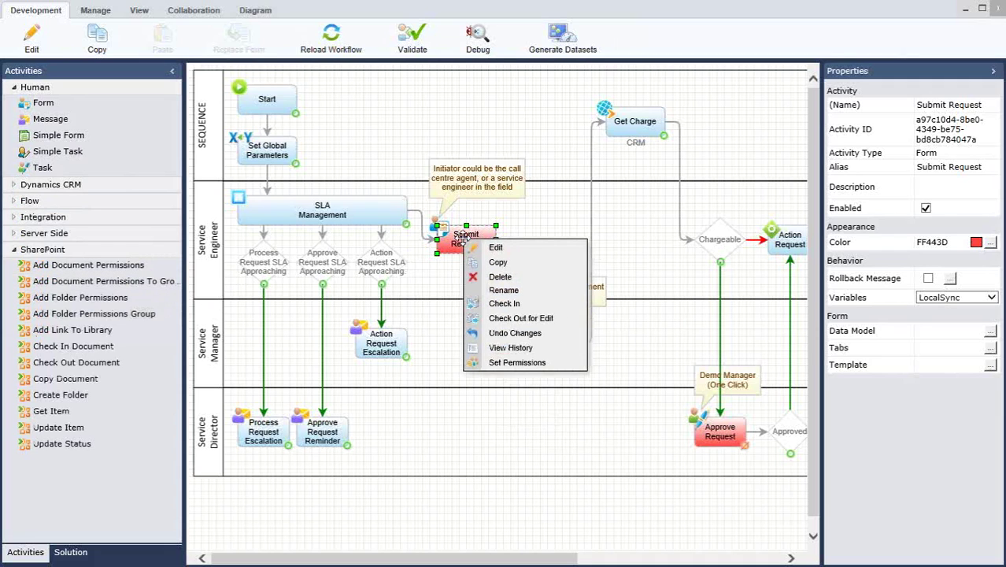
left_click(990, 331)
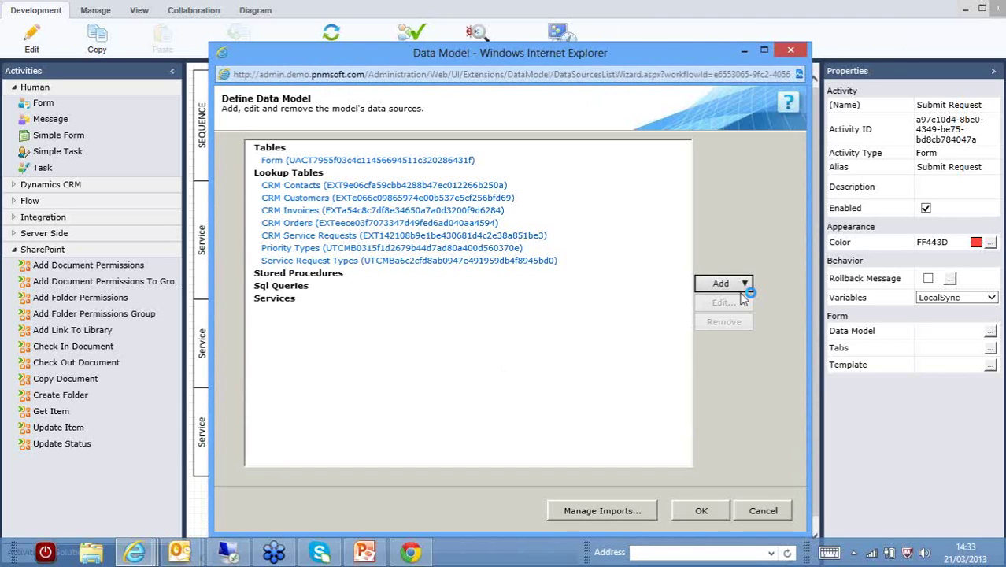
Step: Review the Form table's definition and data fields, then cancel both editors without changes
left_click(374, 162)
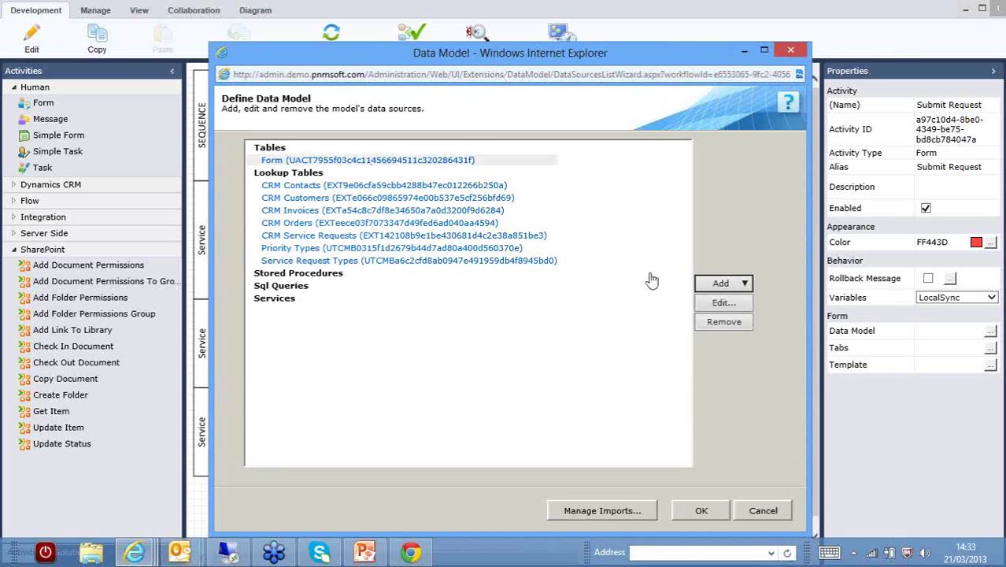
left_click(714, 308)
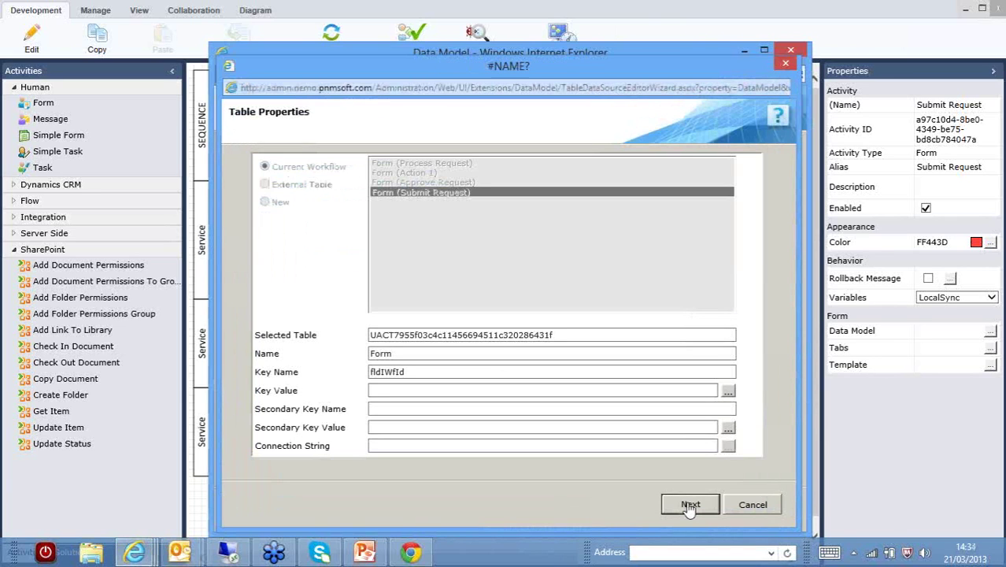
left_click(690, 506)
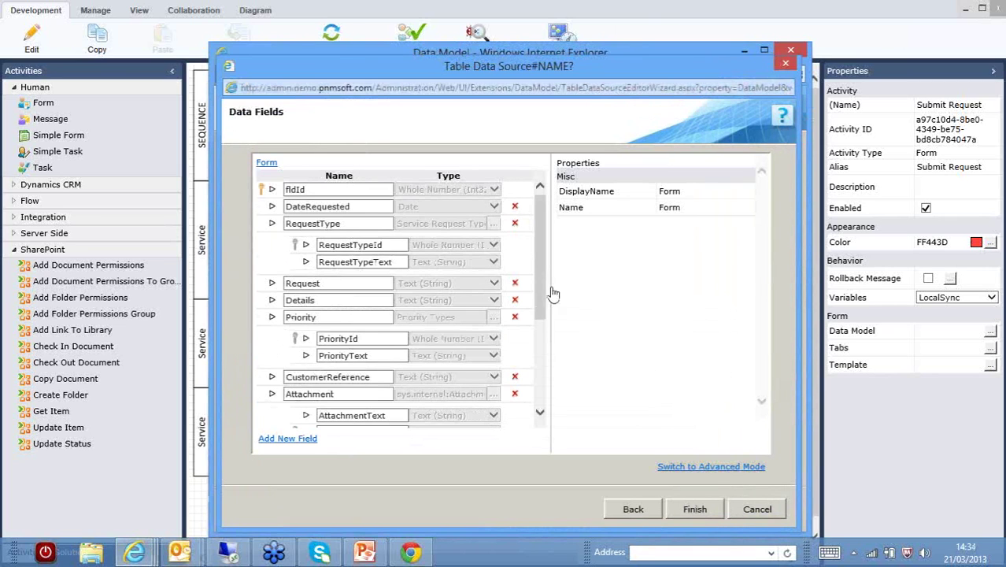
left_click_drag(538, 289, 556, 395)
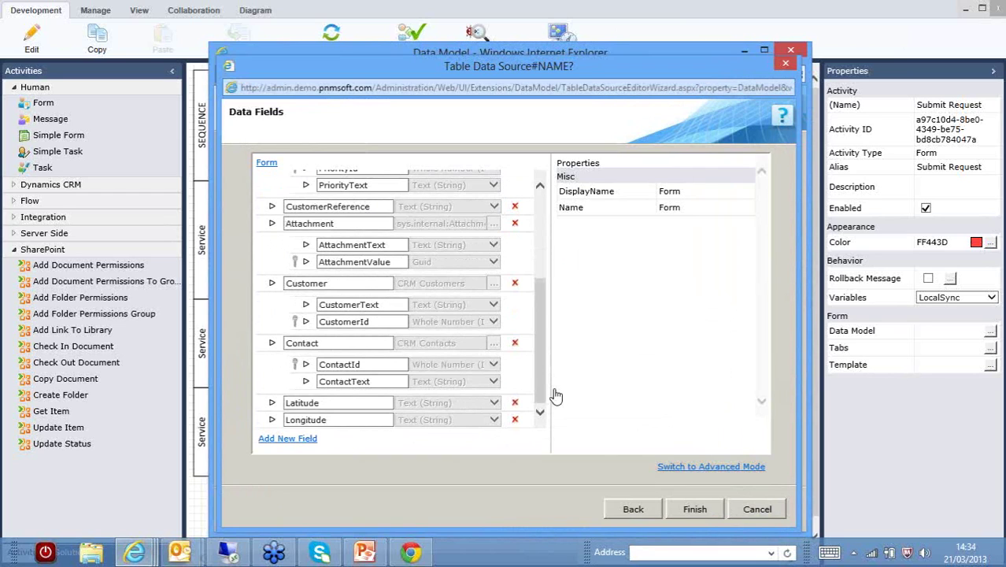
left_click(772, 510)
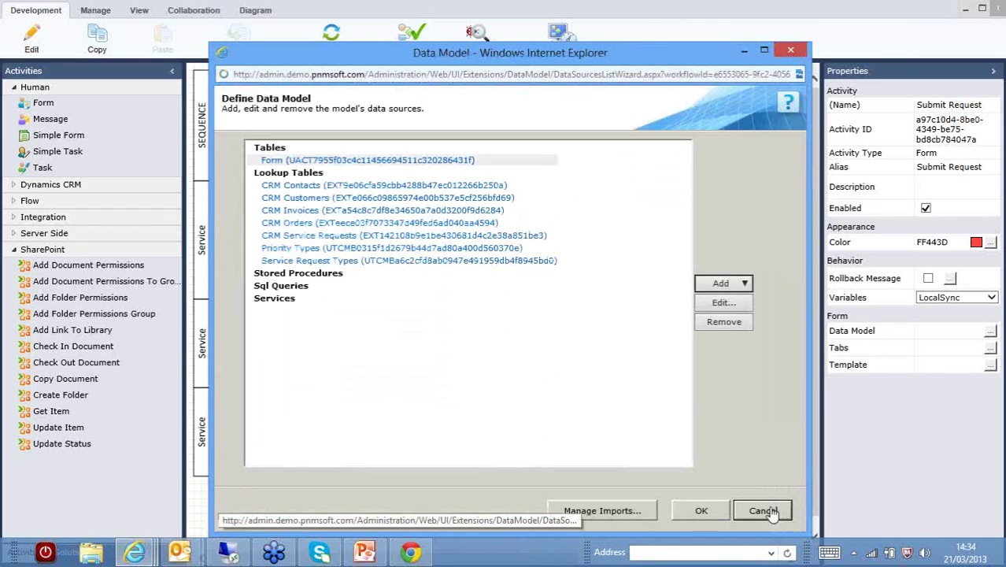
left_click(764, 511)
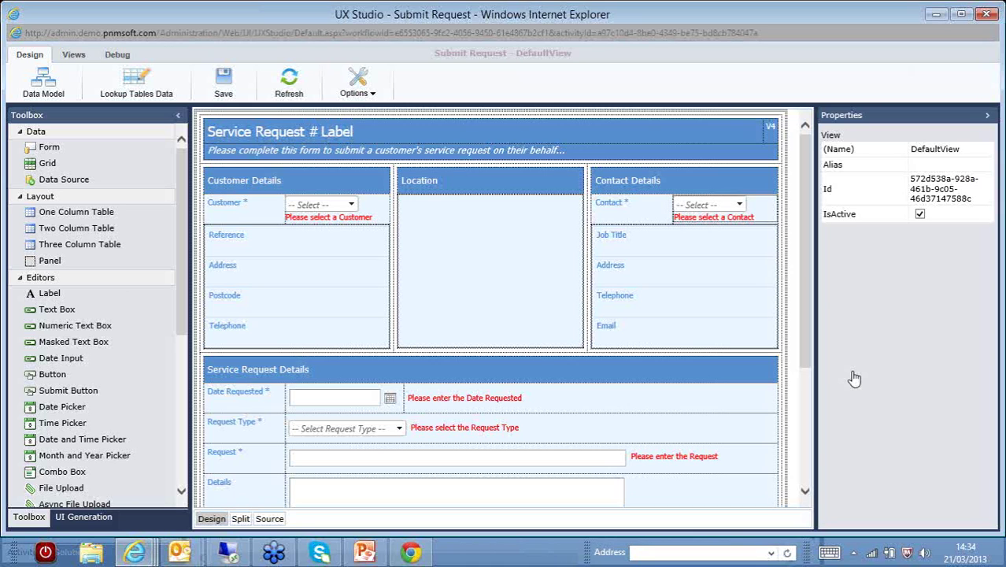
Step: Switch the Submit Request form to DefaultMobileView, showing Customer, Contacts, Location and Request Type fields
left_click(74, 54)
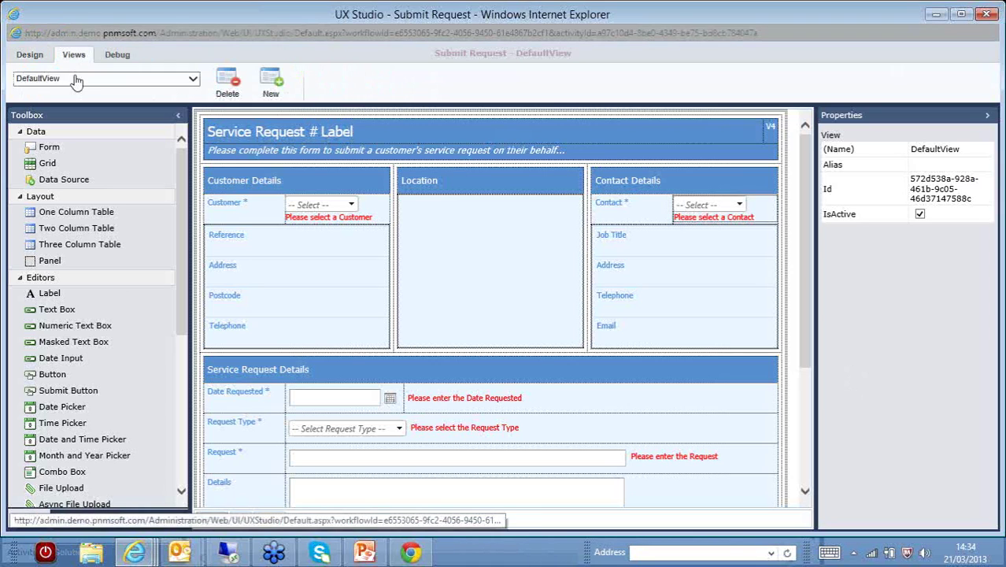
left_click(77, 80)
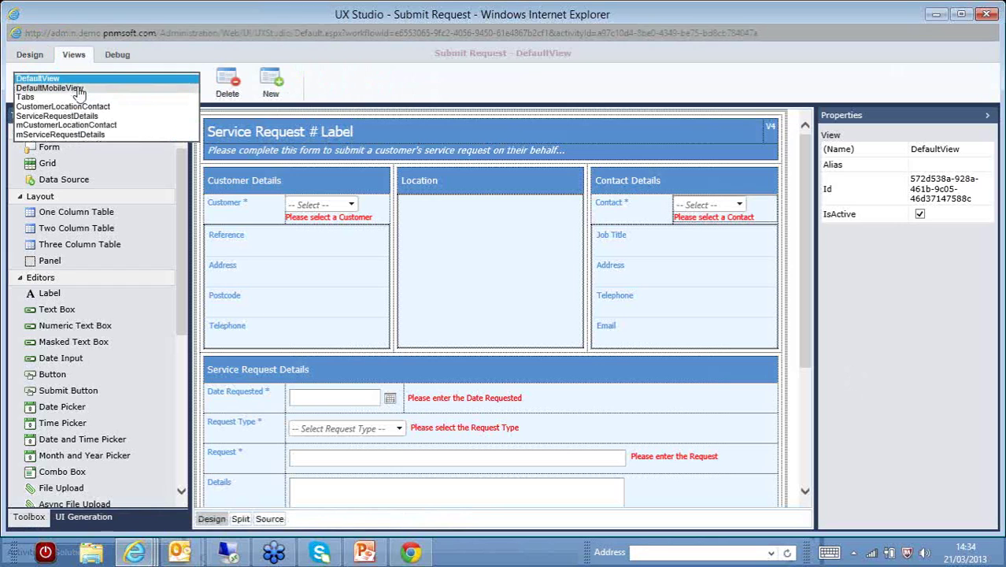
left_click(80, 89)
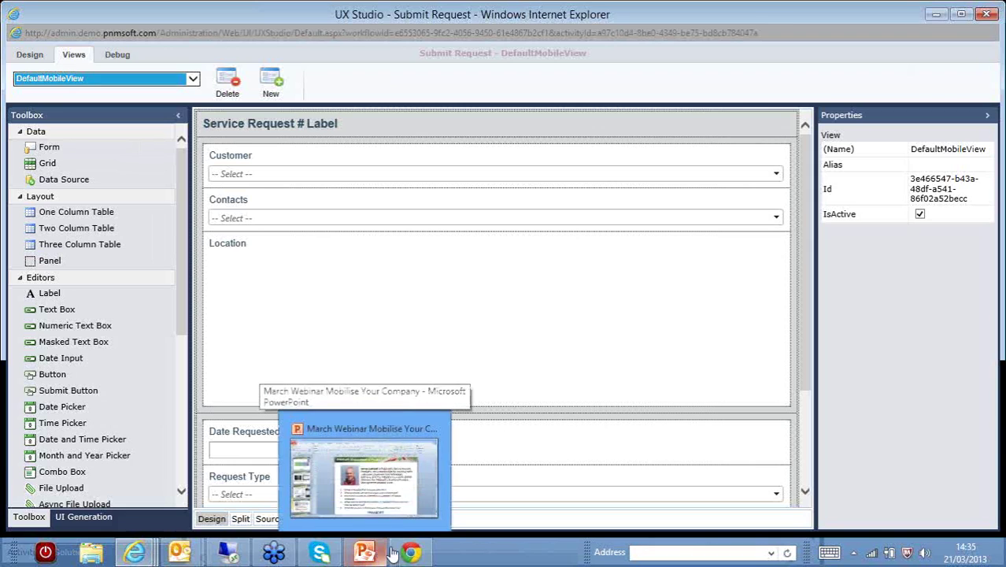
mouse_move(411, 553)
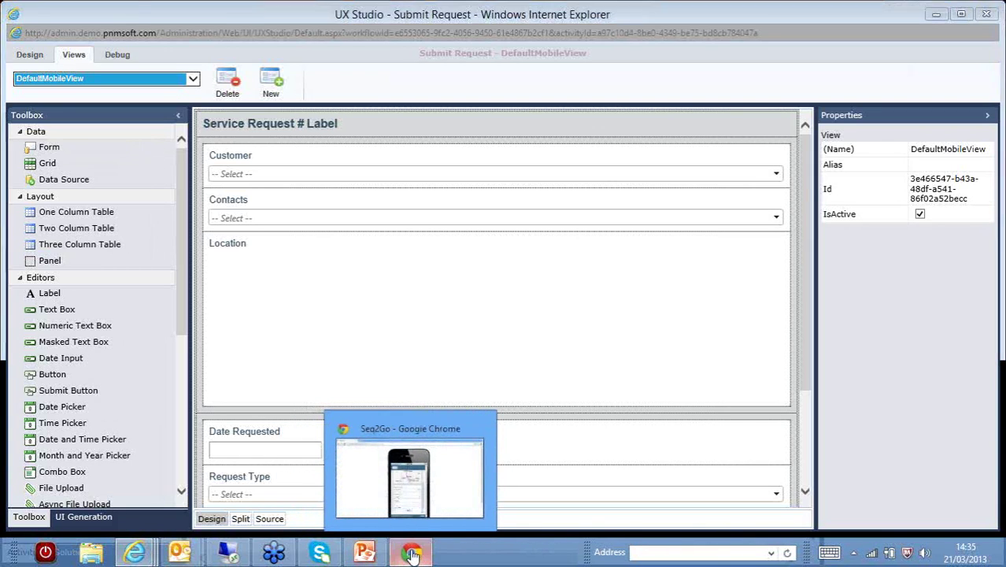
Step: Return to the Sequence To Go portal in Chrome and go from Home to the Inbox
left_click(411, 553)
left_click(403, 198)
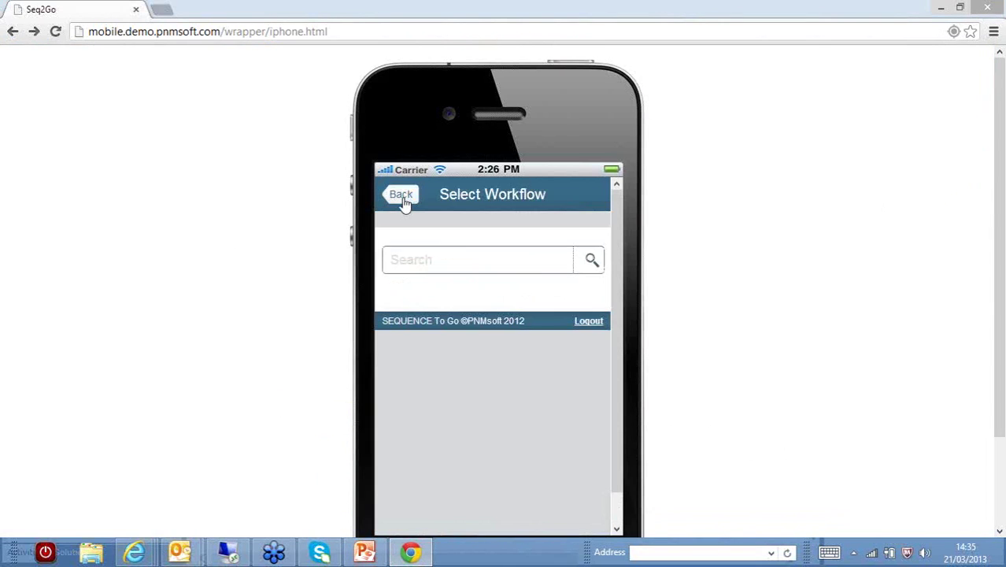
left_click(403, 198)
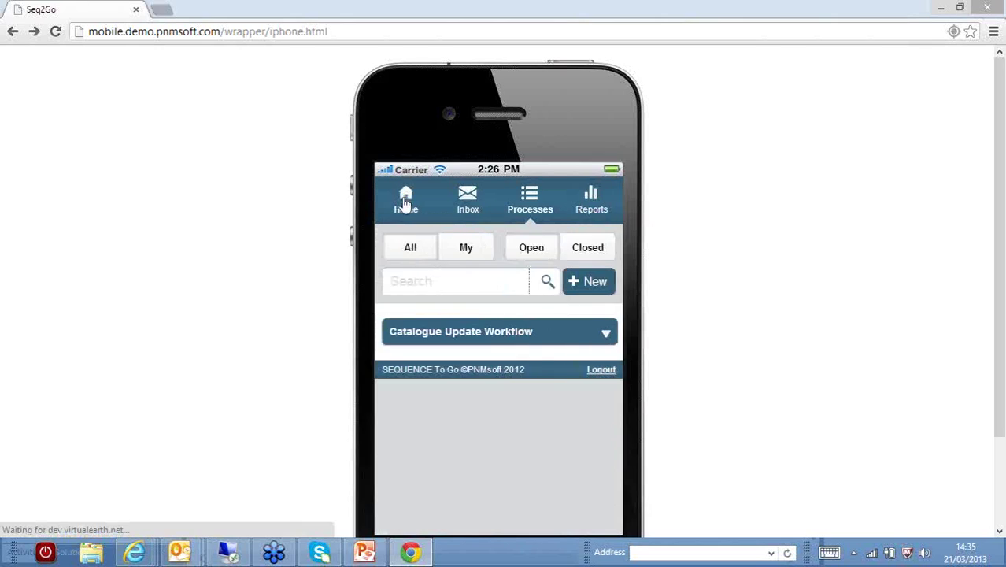
left_click(404, 203)
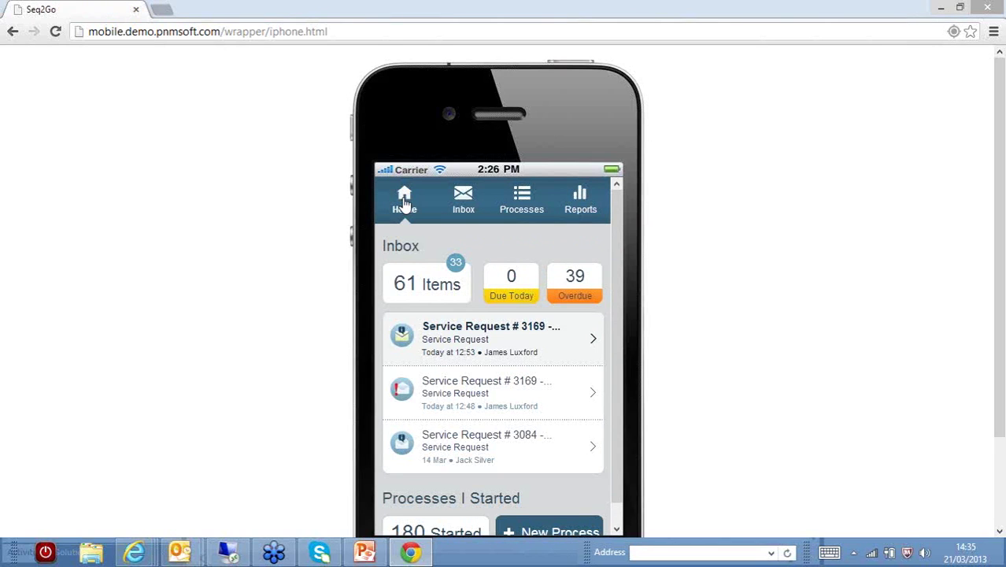
left_click(465, 203)
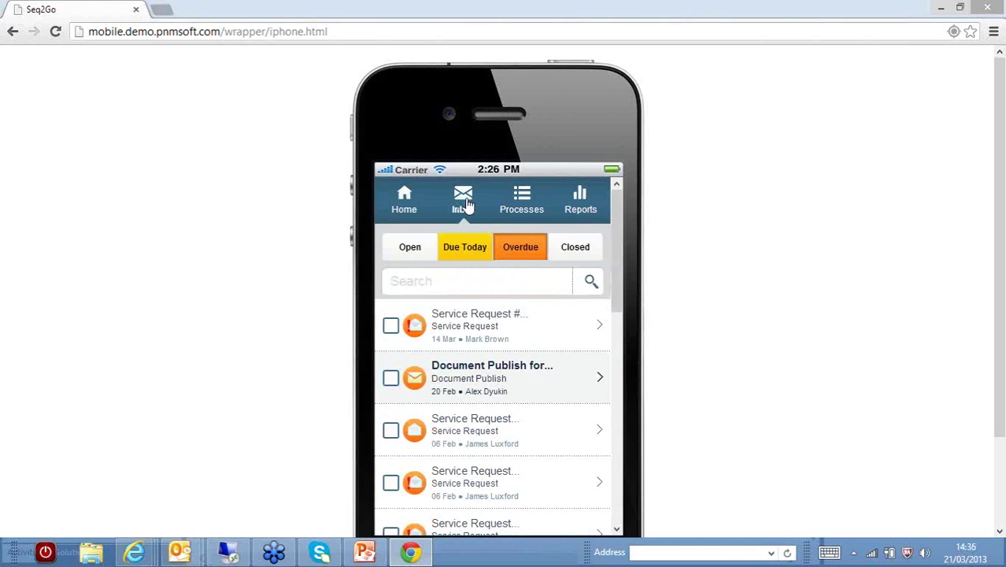
Step: Show all open inbox items and open the first Service Request item
left_click(469, 248)
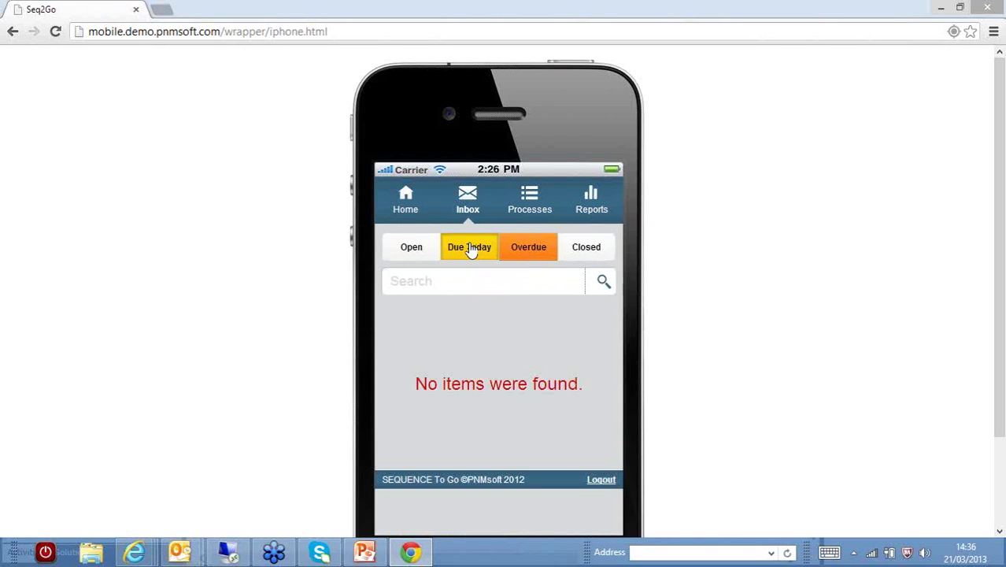
left_click(406, 253)
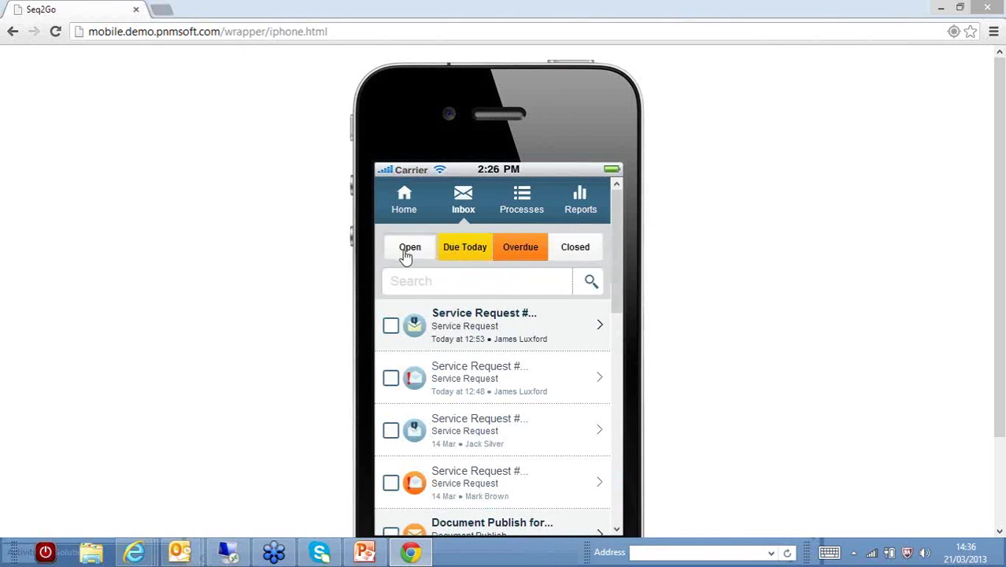
left_click(472, 331)
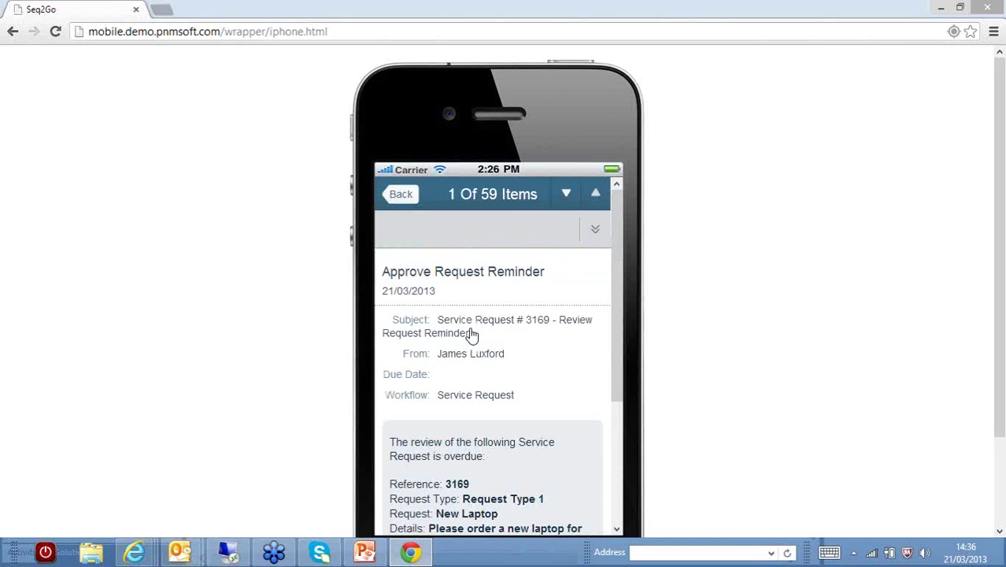
Step: Read the overdue Service Request #3169 New Laptop reminder with the browser full screen
scroll(471, 335, "down", 3)
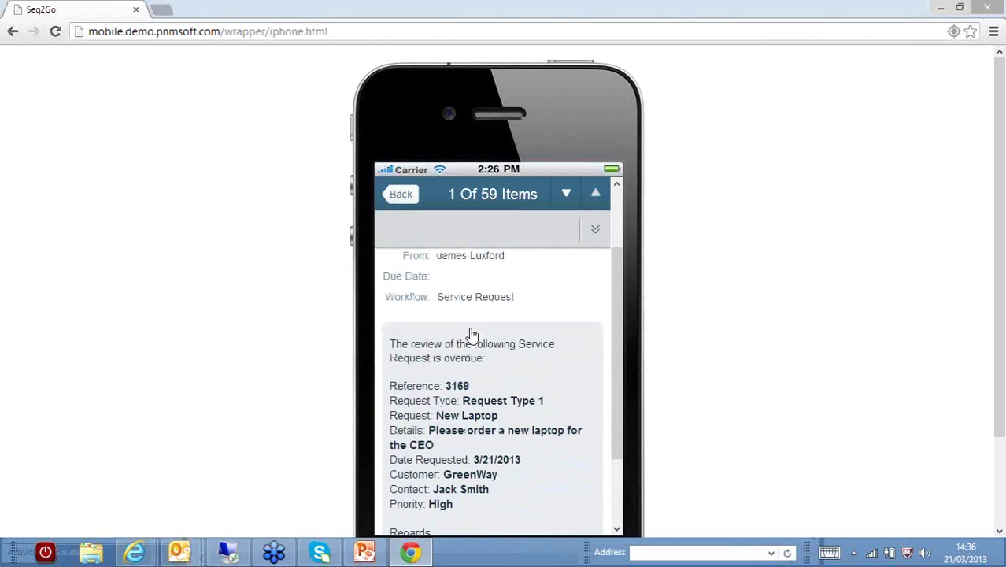
scroll(470, 336, "down", 1)
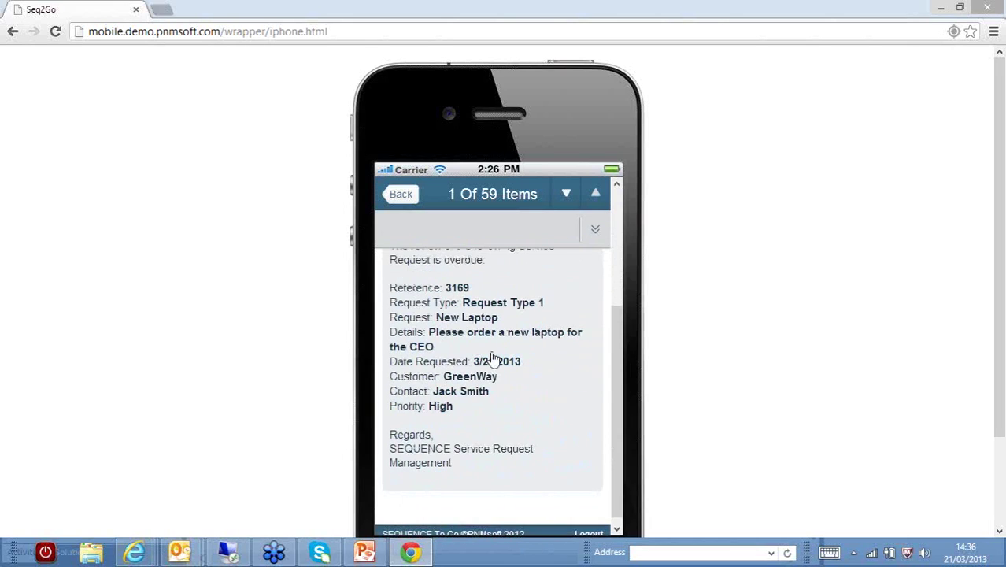
scroll(492, 358, "up", 1)
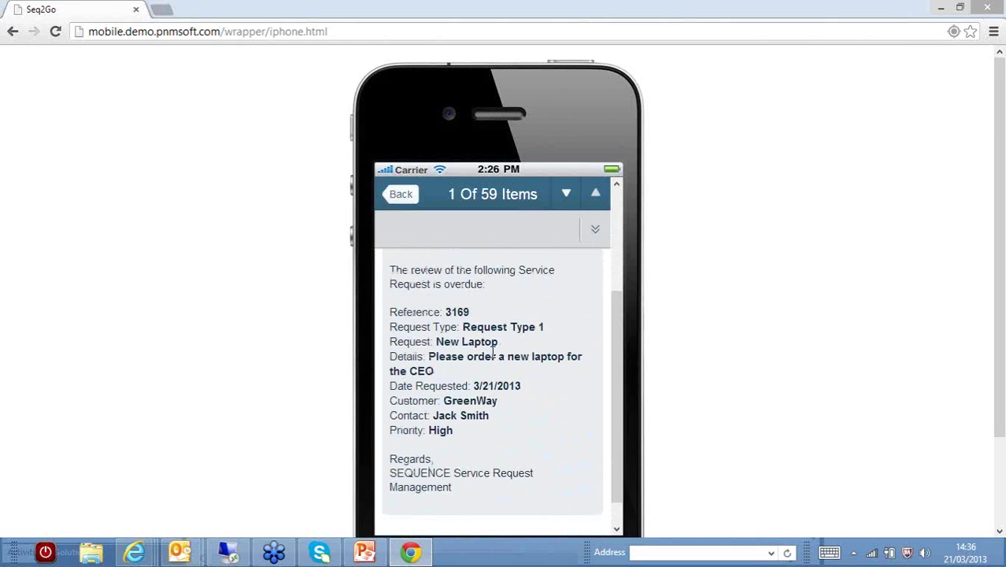
key("F11")
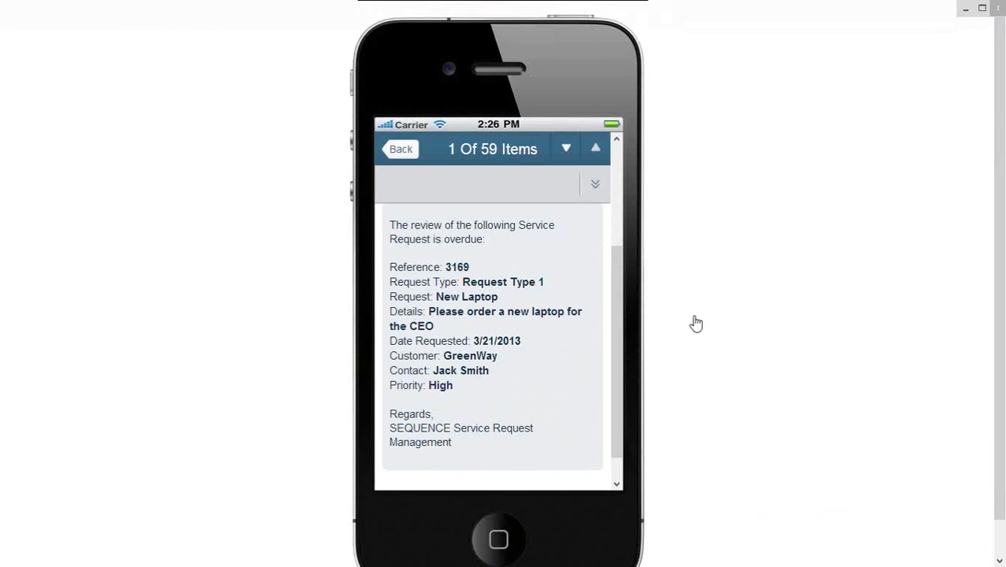
scroll(622, 295, "up", 1)
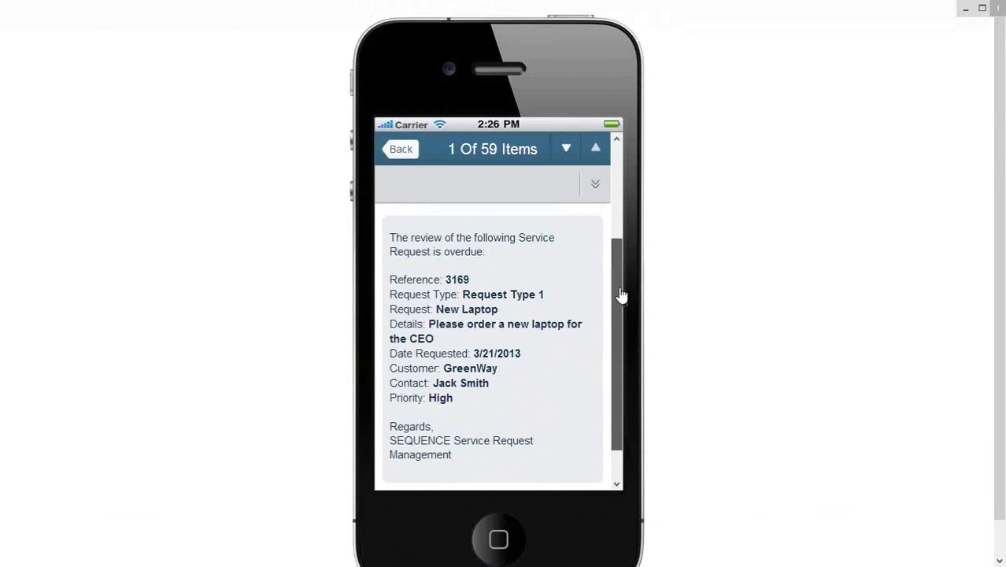
scroll(622, 295, "up", 5)
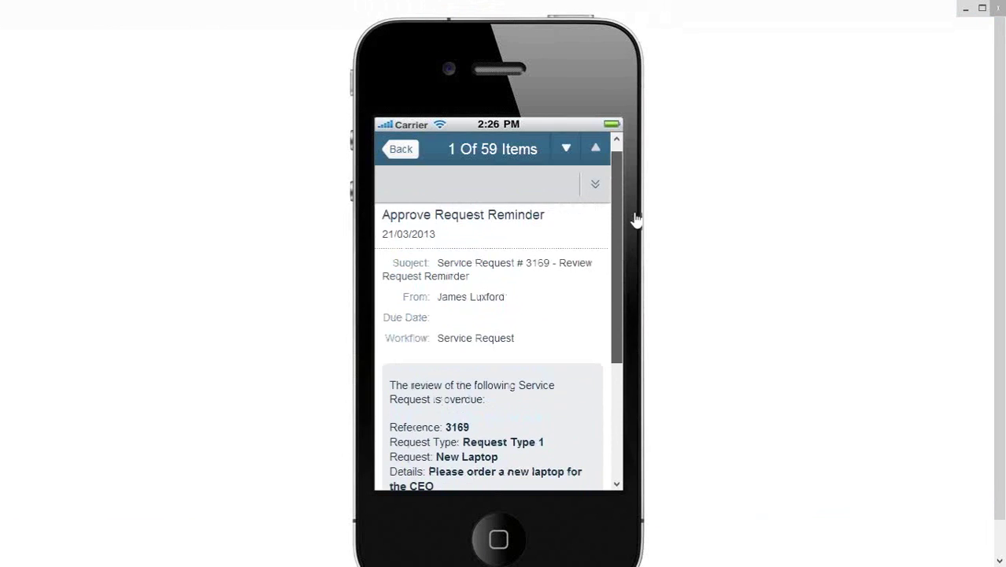
Step: Open the second Service Request item, highlight the £1079 charge and scroll to its one-click actions
left_click(401, 153)
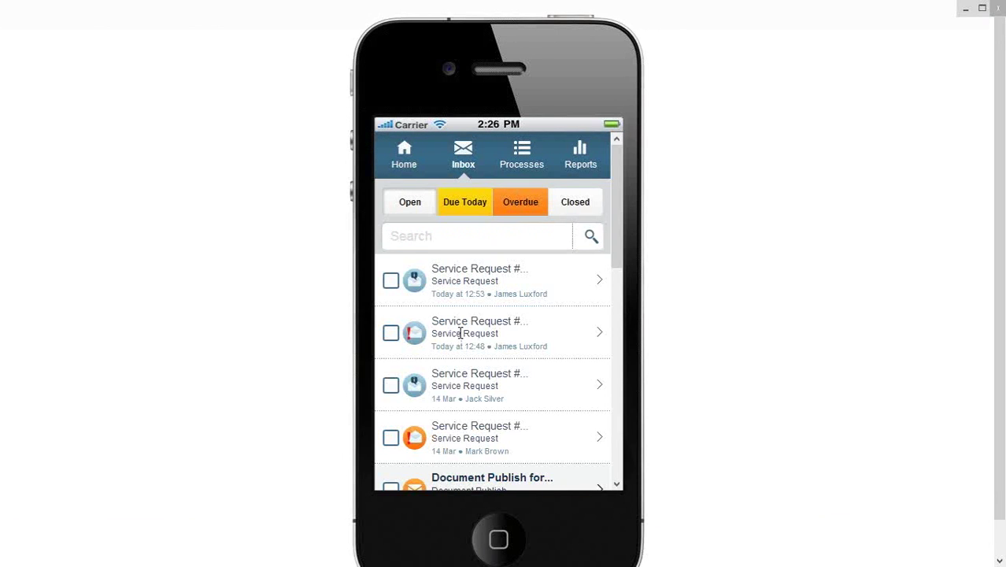
left_click(461, 333)
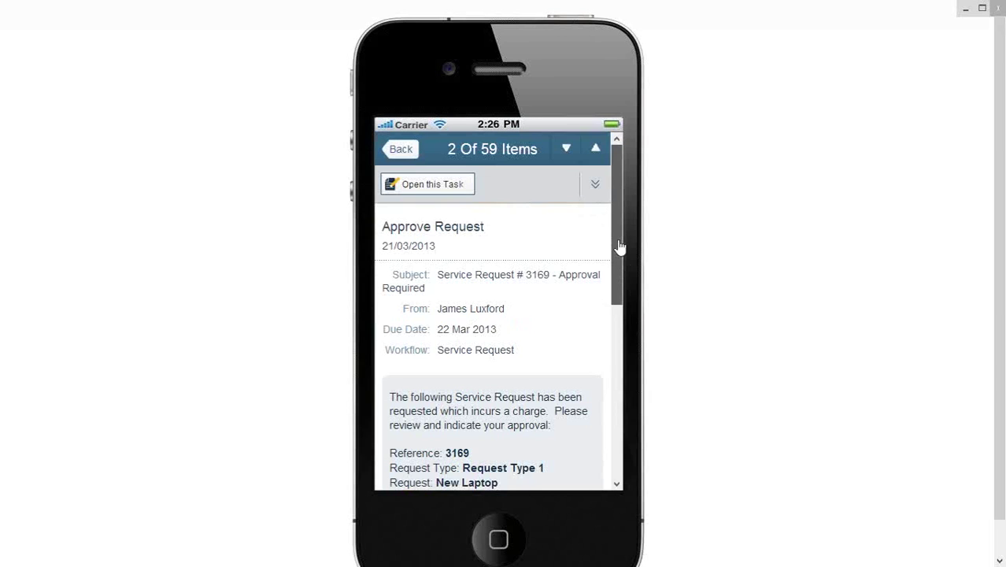
left_click_drag(619, 247, 629, 322)
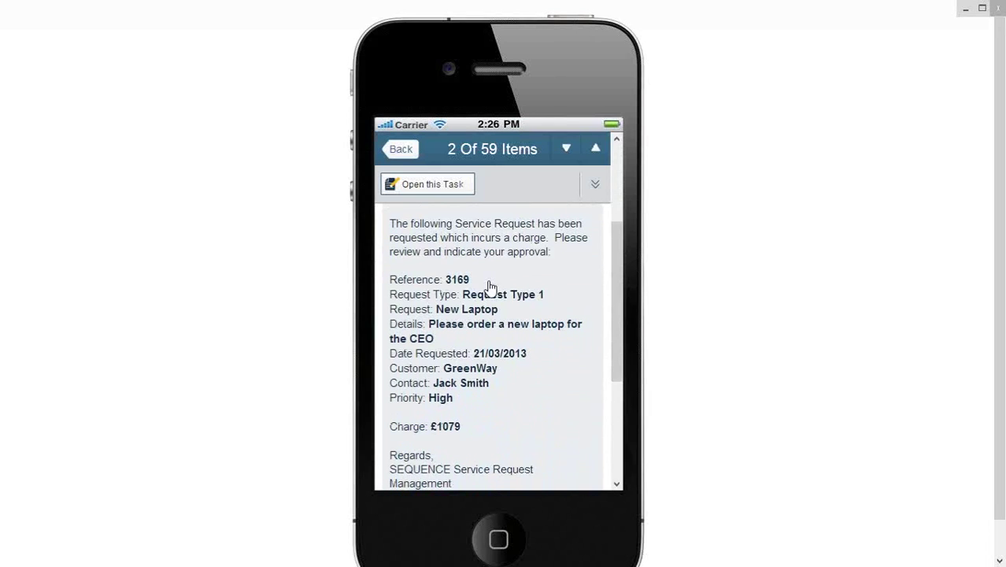
double_click(445, 426)
scroll(626, 347, "down", 1)
scroll(630, 360, "down", 5)
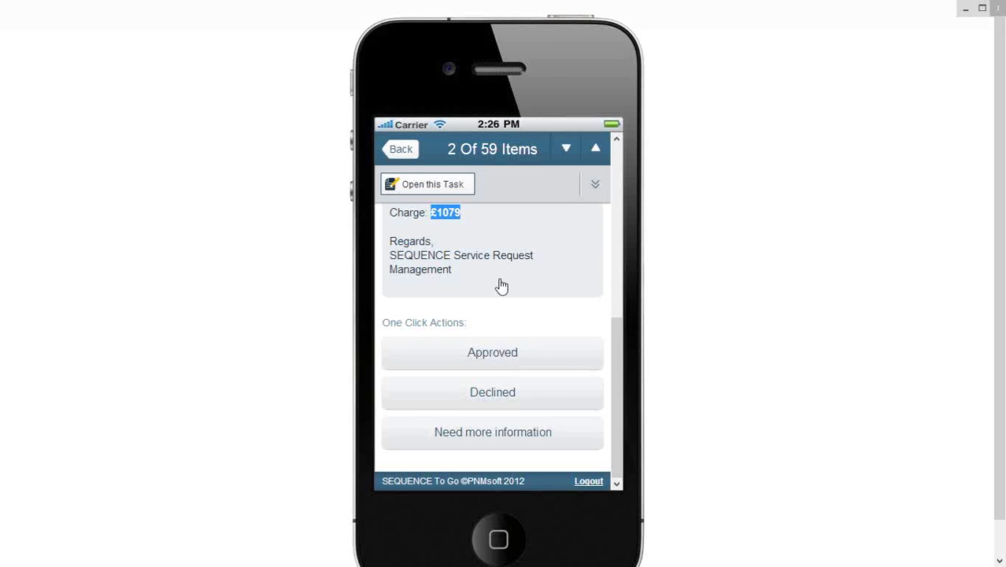
left_click(726, 265)
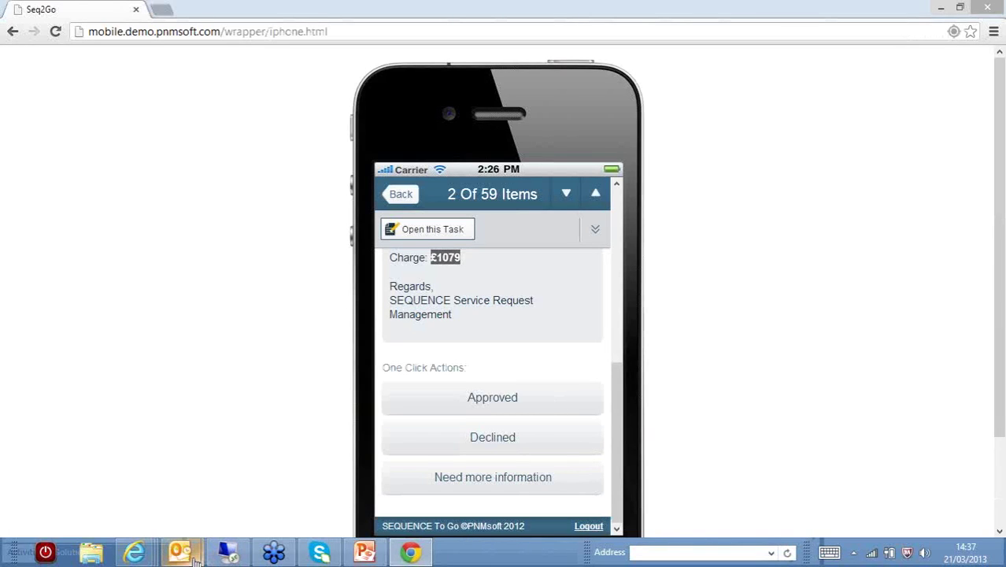
Step: Open the Service Request # 3169 approval email in Outlook and scroll to its Approved/Declined buttons
mouse_move(195, 556)
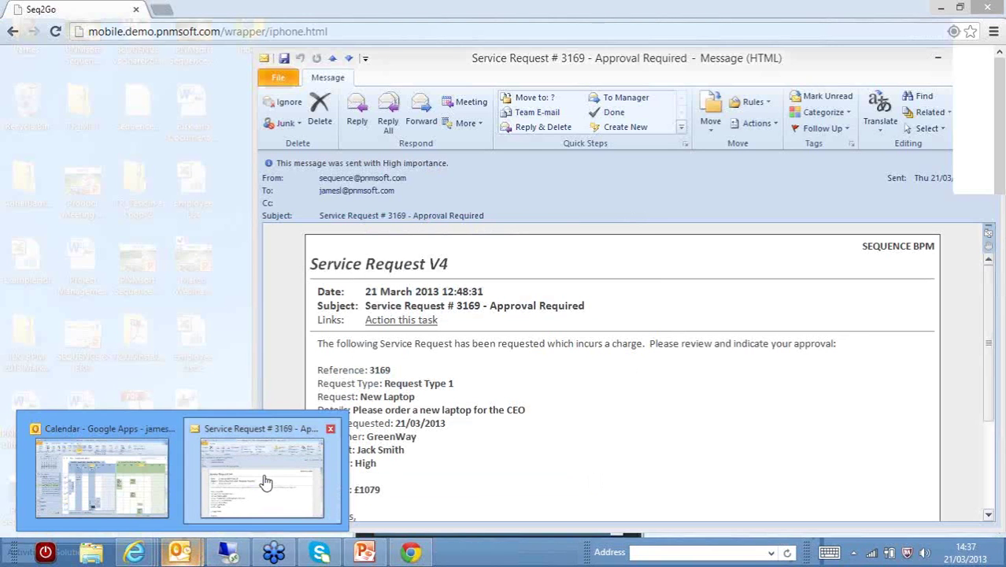
left_click(266, 481)
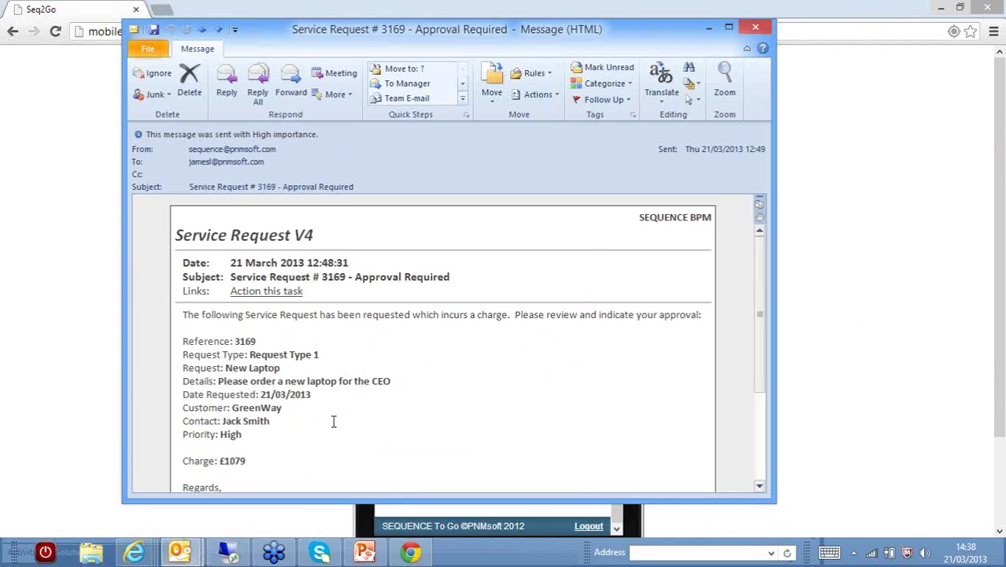
scroll(333, 422, "down", 3)
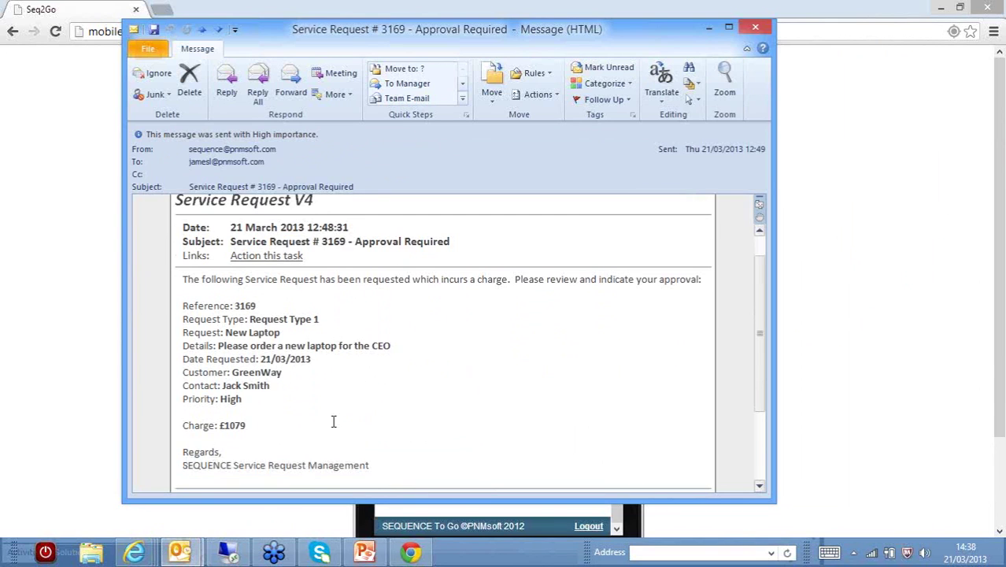
scroll(333, 422, "down", 5)
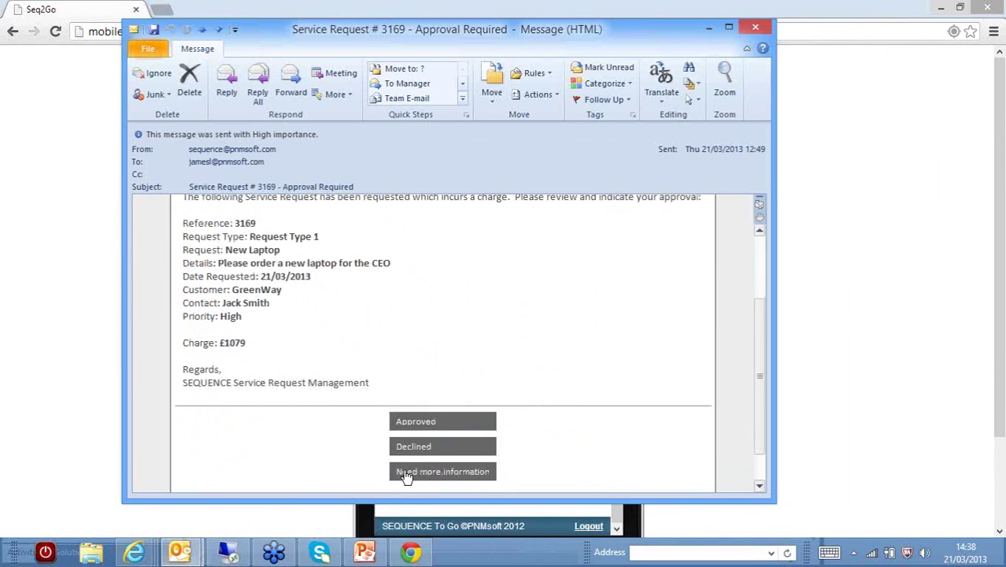